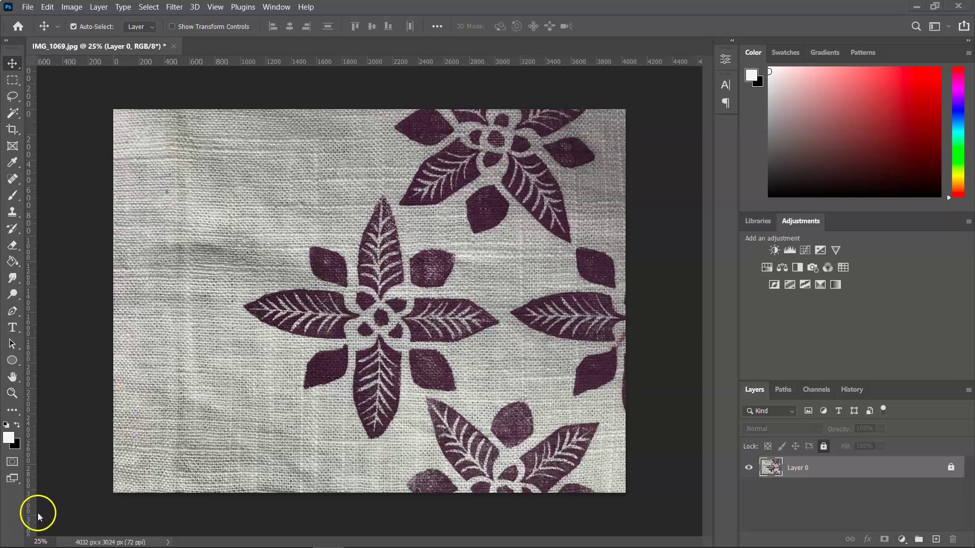
Duplicate Layer 0, relock and hide the original, and select Layer 0 copy for adjusting
left_click(951, 468)
left_click_drag(916, 470, 936, 535)
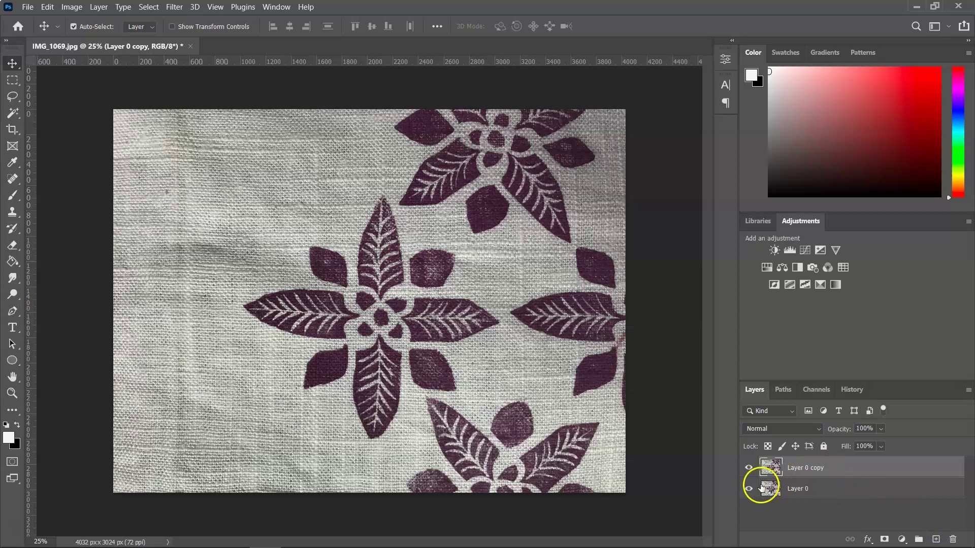
left_click(843, 490)
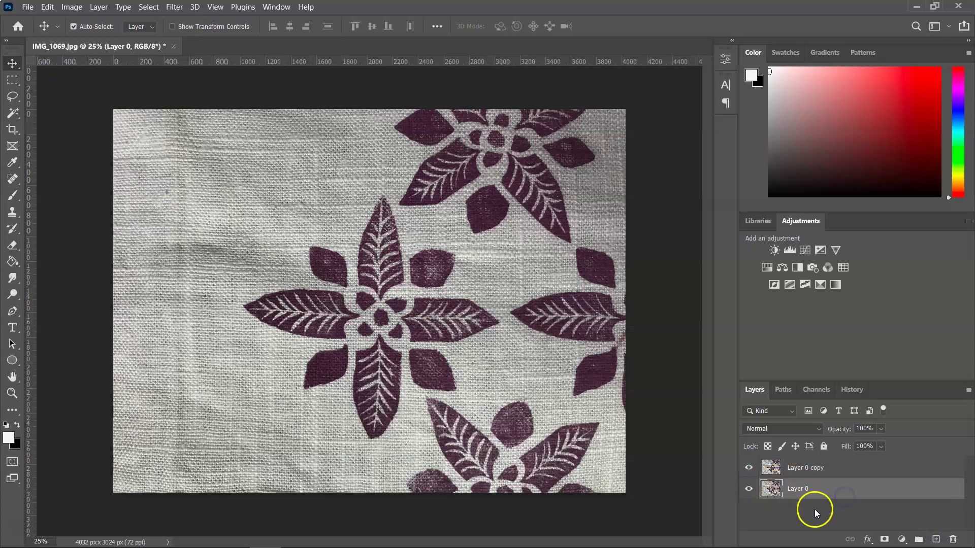
left_click(823, 446)
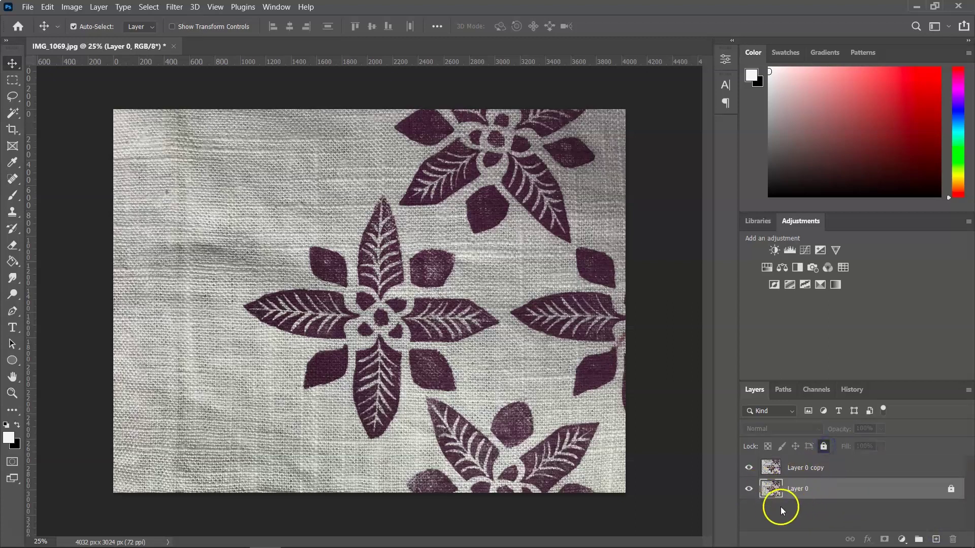
left_click(749, 488)
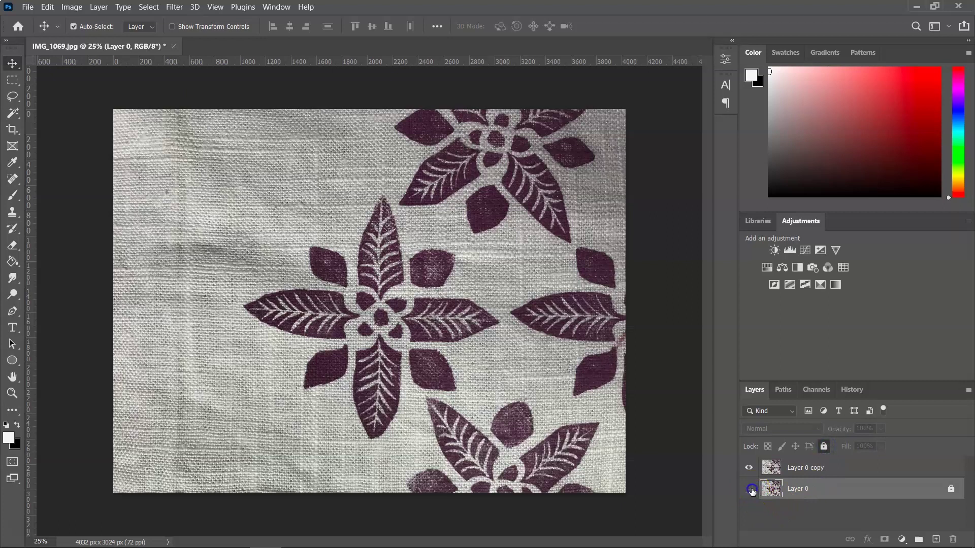
left_click(830, 468)
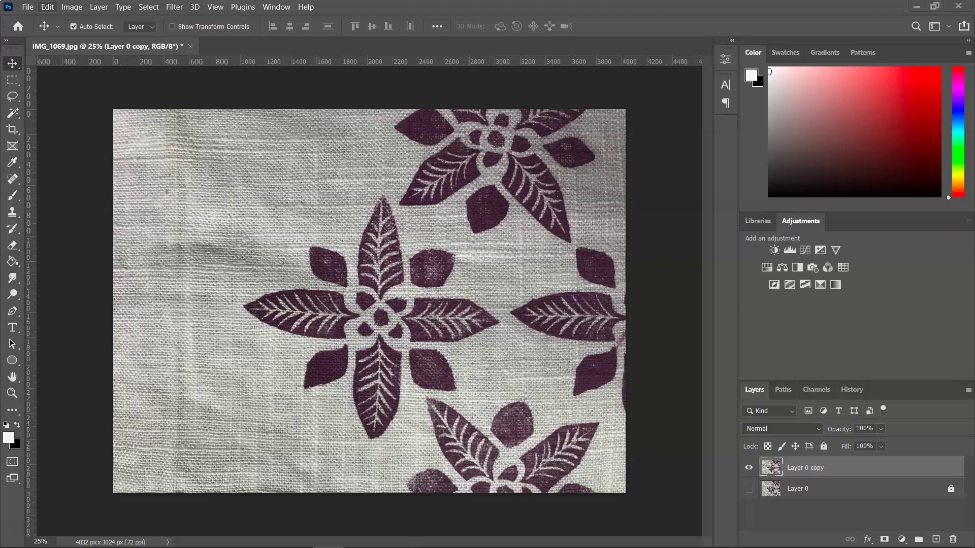
left_click(72, 6)
In Levels, set input black 20, midtone 1.56 and white 153 to whiten the fabric
mouse_move(86, 38)
left_click(216, 48)
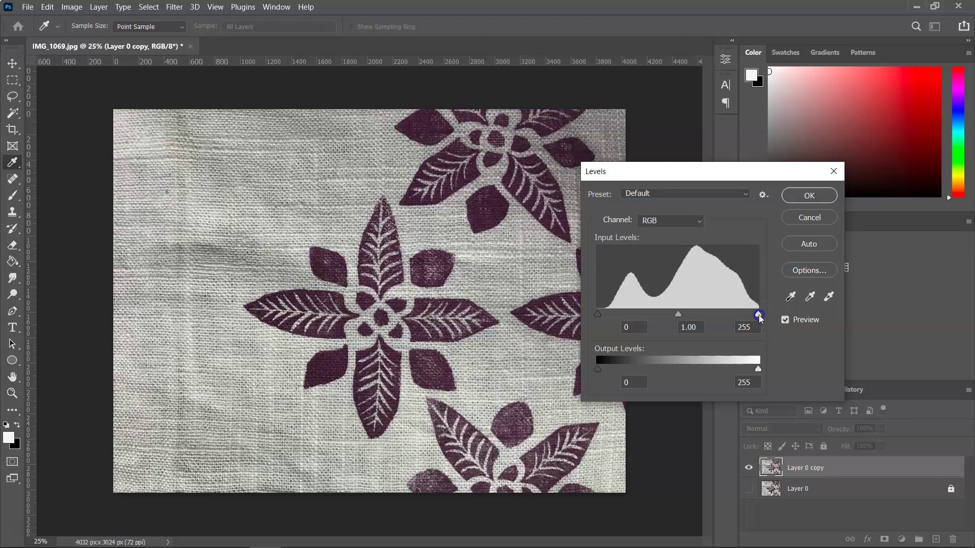
left_click_drag(759, 314, 694, 316)
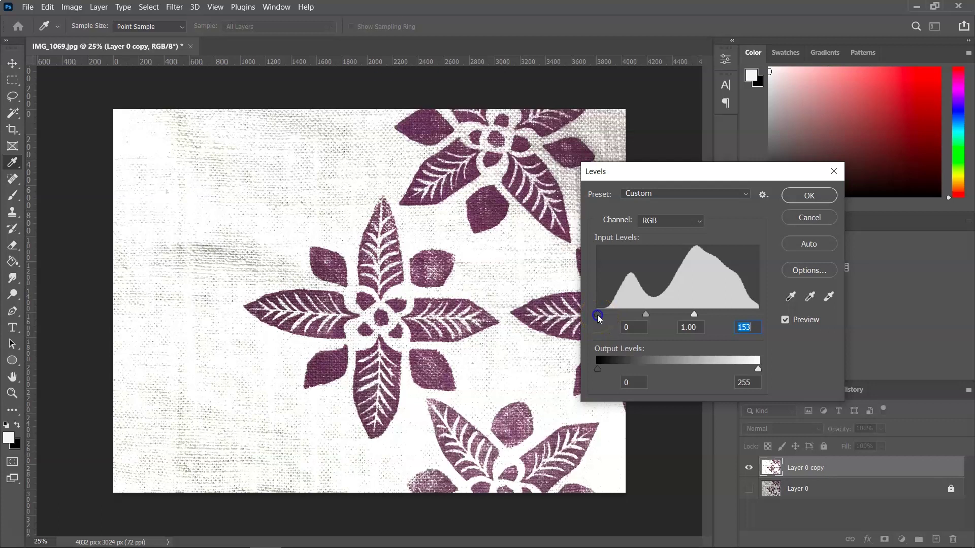
mouse_move(598, 317)
left_mouse_down()
mouse_move(653, 328)
mouse_move(612, 325)
left_mouse_up()
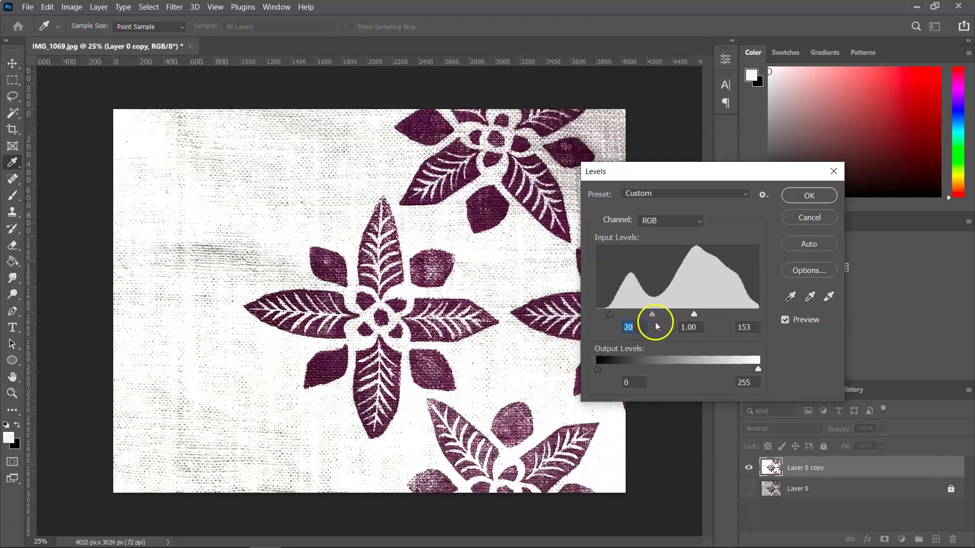
mouse_move(652, 315)
left_mouse_down()
mouse_move(665, 319)
mouse_move(640, 318)
left_mouse_up()
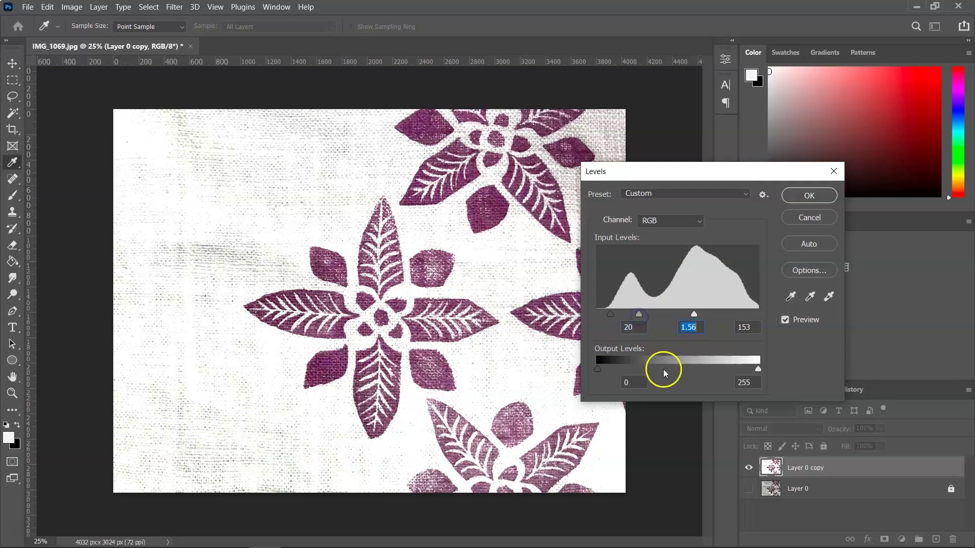
Apply the Levels change, then apply Brightness 20 and Contrast -8 to Layer 0 copy
left_click(823, 197)
left_click(72, 8)
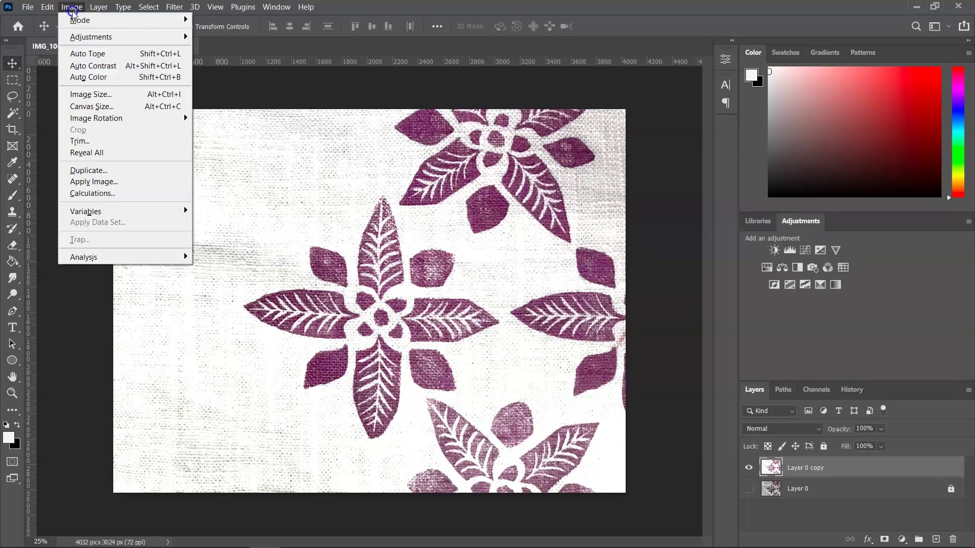
mouse_move(162, 38)
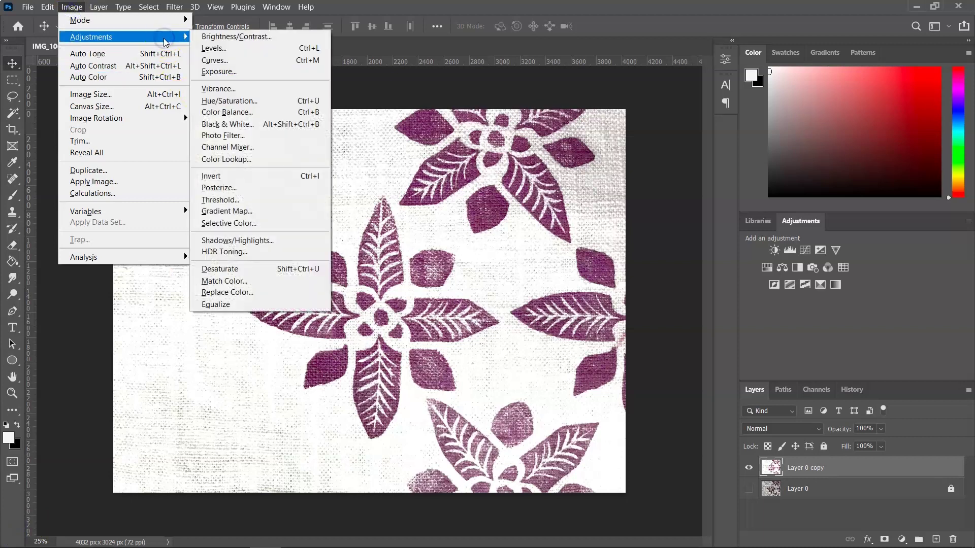
left_click(214, 41)
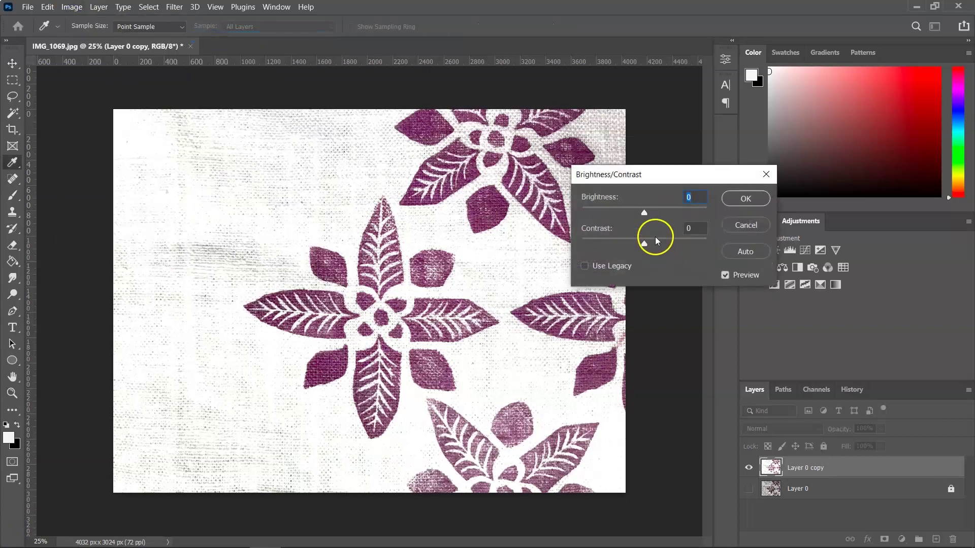
left_click_drag(645, 212, 653, 213)
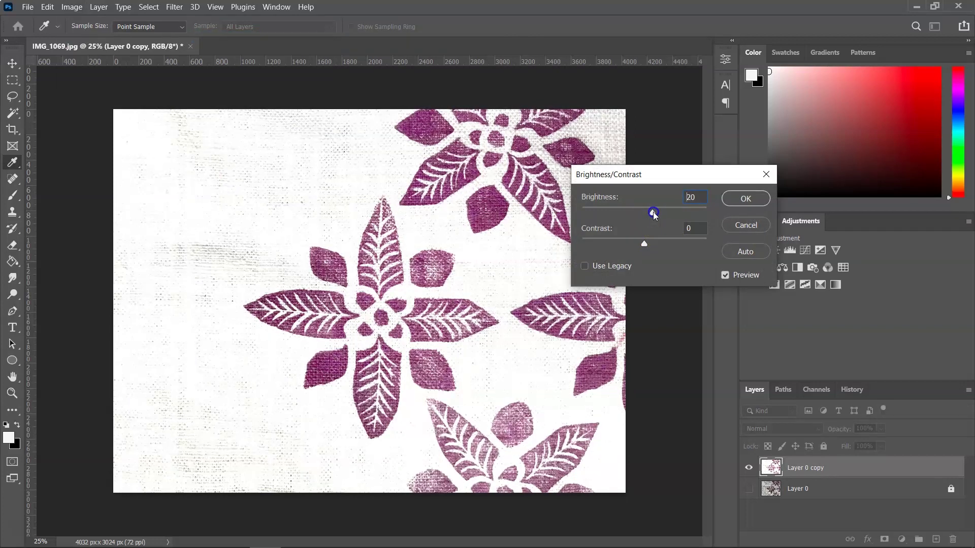
left_click_drag(647, 245, 621, 250)
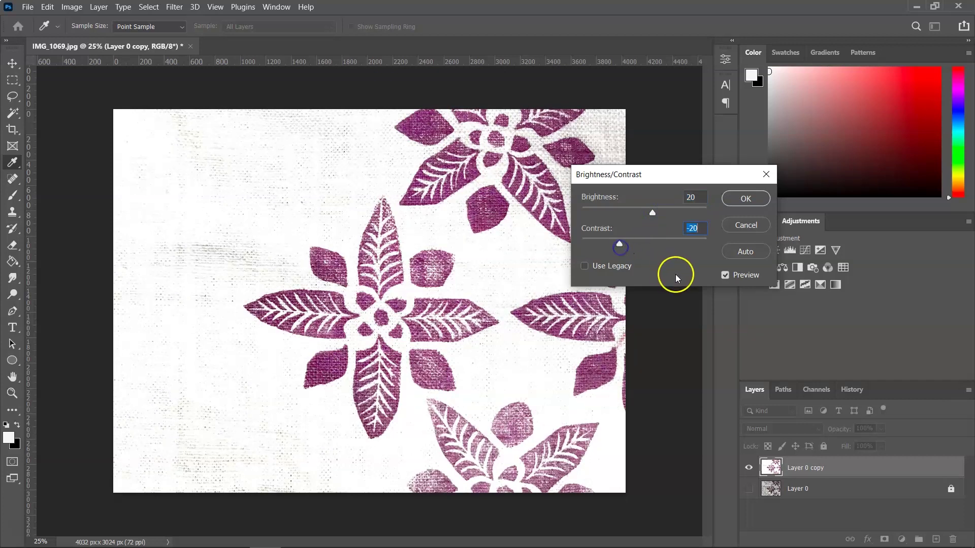
left_click(740, 199)
Fit the image in view, pick the plain Lasso tool, and bring the central flower into view
key("v")
key("ctrl+0")
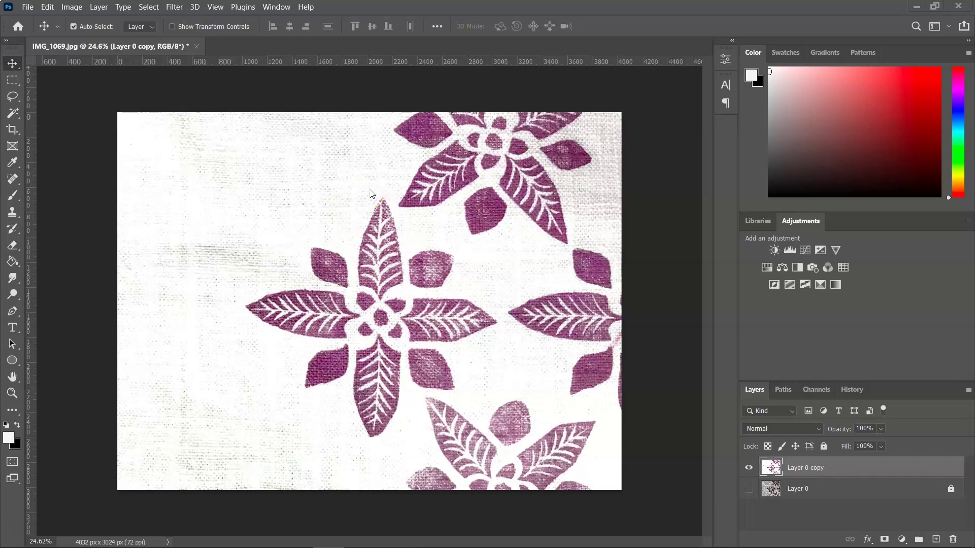
left_click(14, 99)
right_click(15, 101)
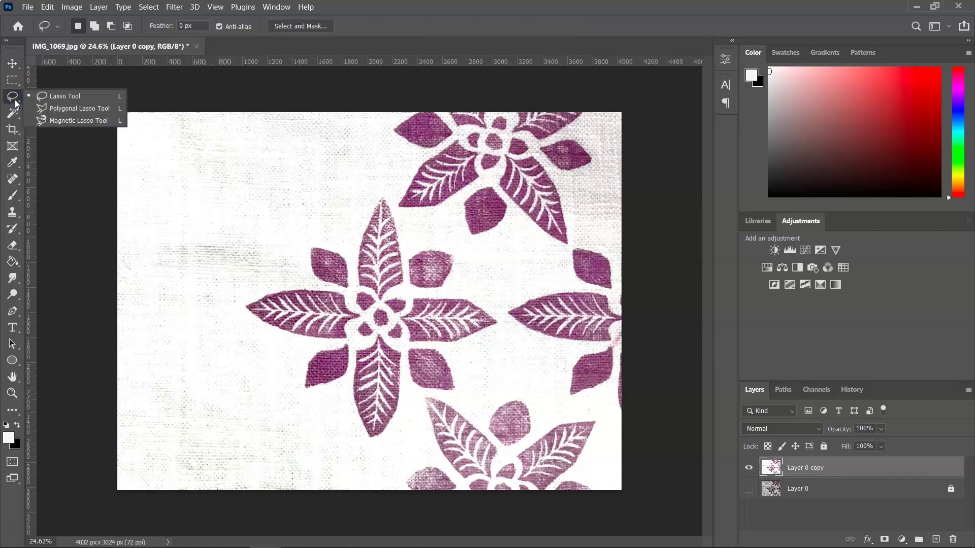
left_click(12, 99)
left_click(11, 96)
left_click_drag(420, 263, 438, 263)
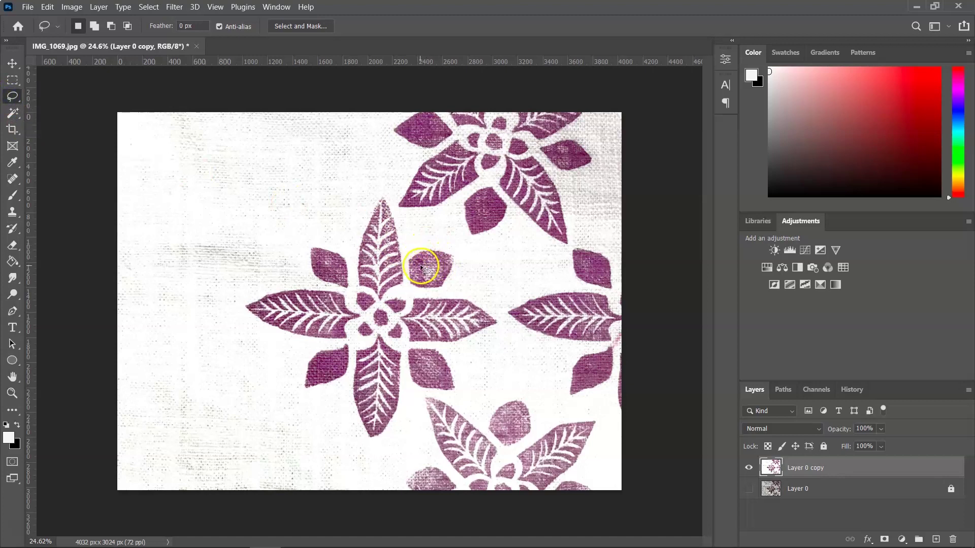
scroll(420, 266, "up", 5)
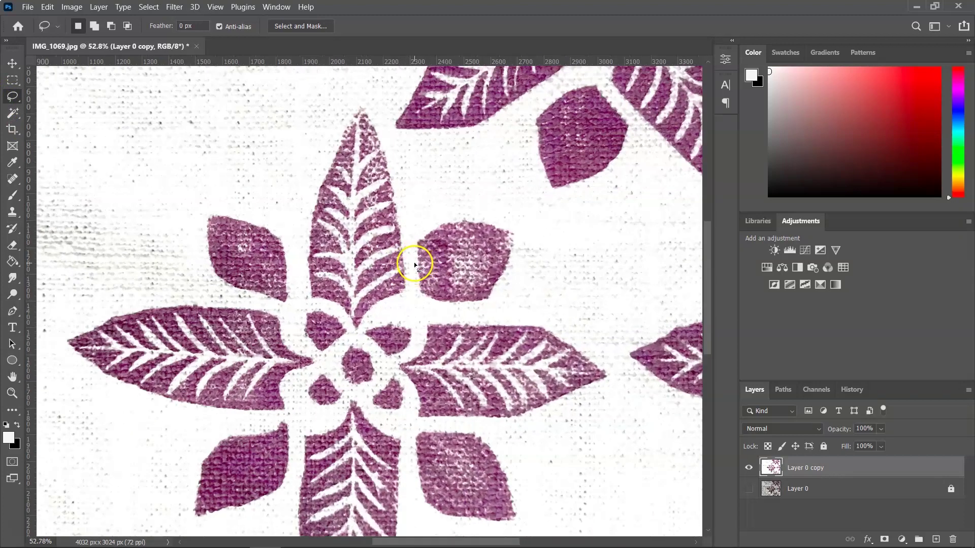
left_click_drag(415, 265, 418, 204)
scroll(373, 247, "down", 2)
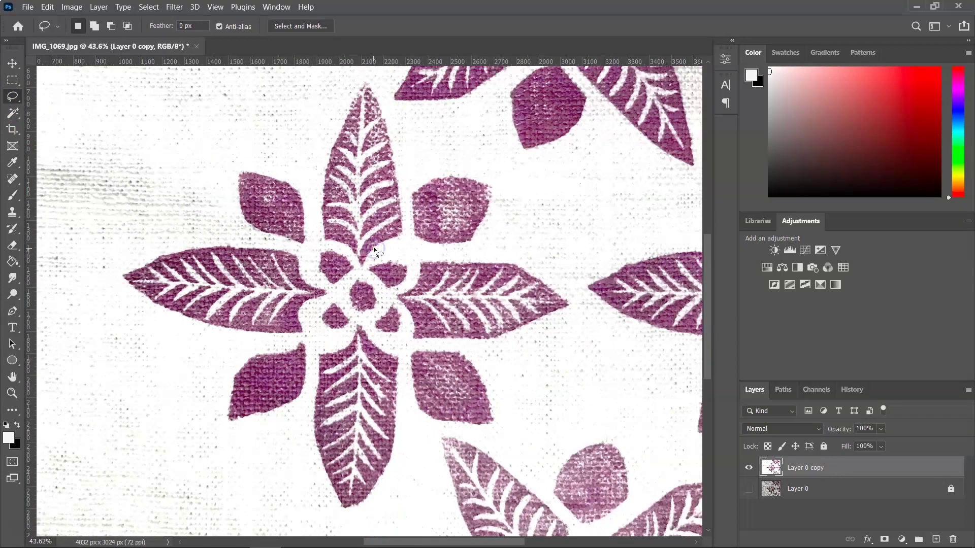
Lasso the central flower, copy it to Layer 1 via Layer Via Copy, and hide Layer 0 copy
mouse_move(318, 157)
left_mouse_down()
mouse_move(307, 165)
mouse_move(337, 94)
mouse_move(365, 71)
mouse_move(401, 167)
mouse_move(483, 248)
mouse_move(522, 344)
mouse_move(481, 435)
mouse_move(345, 521)
mouse_move(211, 431)
mouse_move(104, 270)
mouse_move(279, 165)
mouse_move(310, 175)
left_mouse_up()
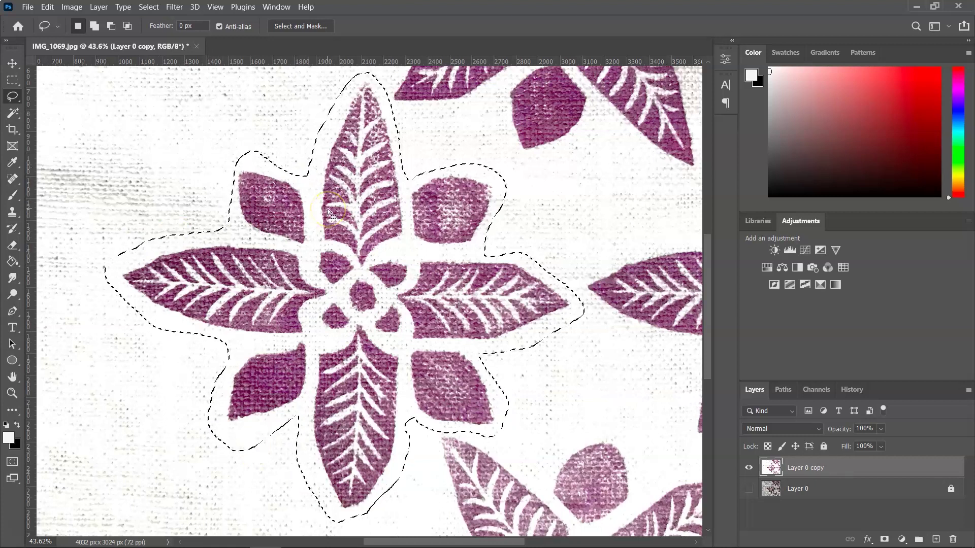
mouse_move(294, 185)
left_mouse_down()
mouse_move(349, 87)
mouse_move(380, 92)
mouse_move(442, 167)
left_mouse_up()
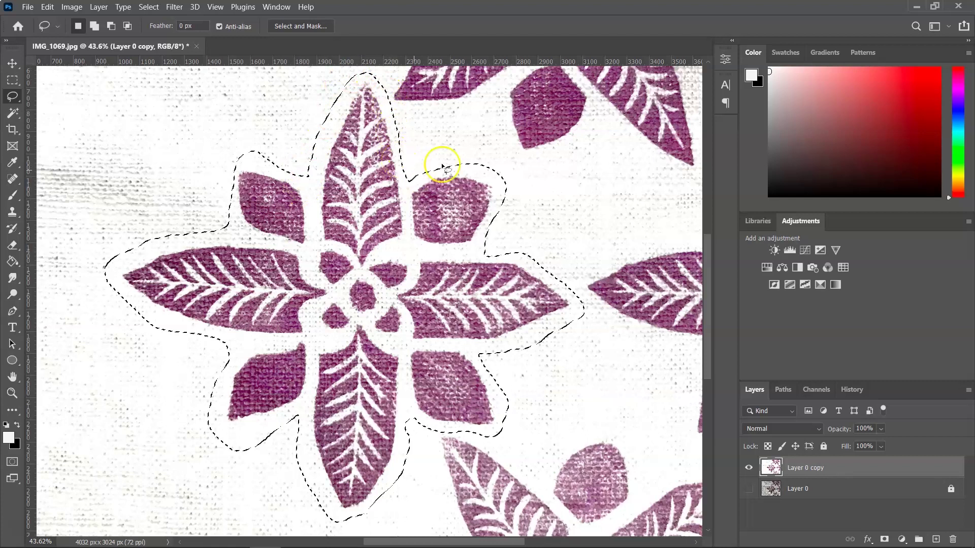
right_click(324, 221)
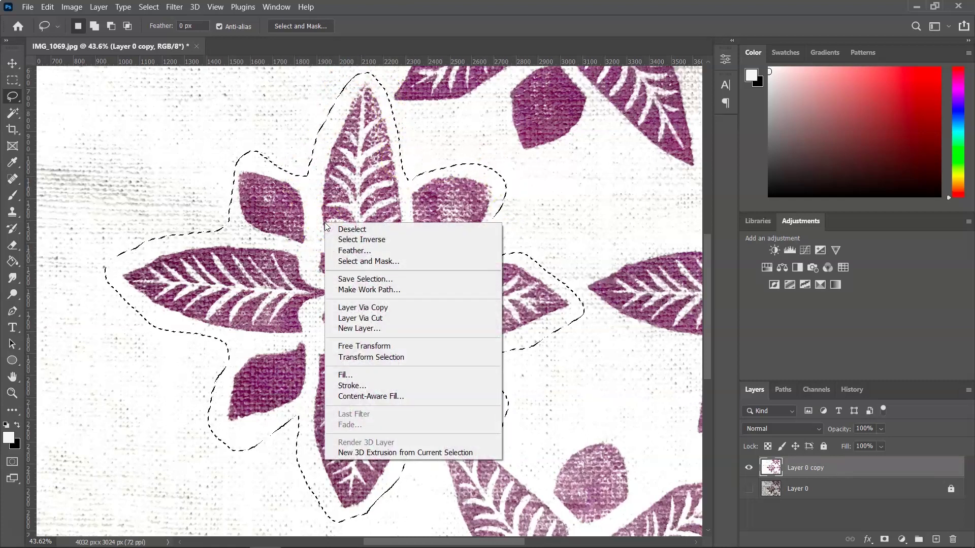
left_click(370, 310)
key("v")
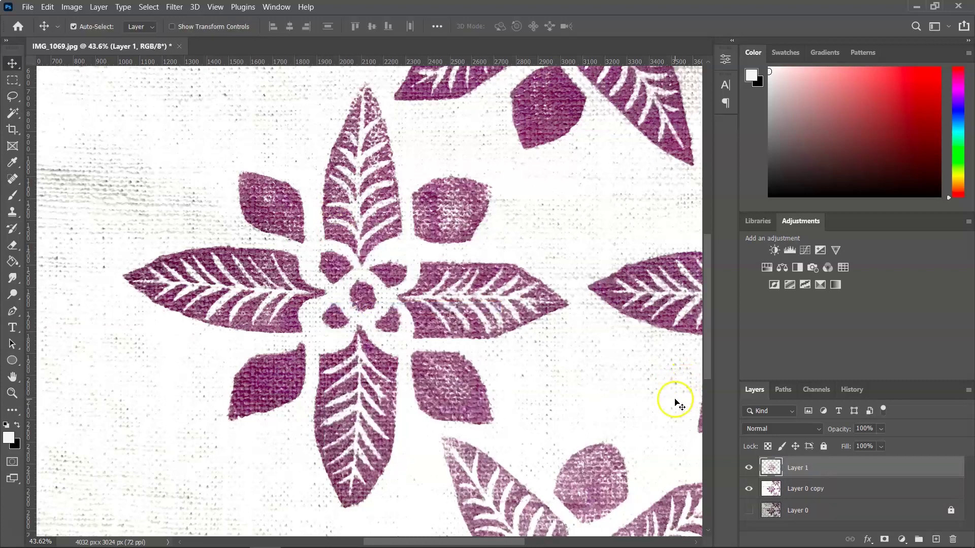
left_click(748, 489)
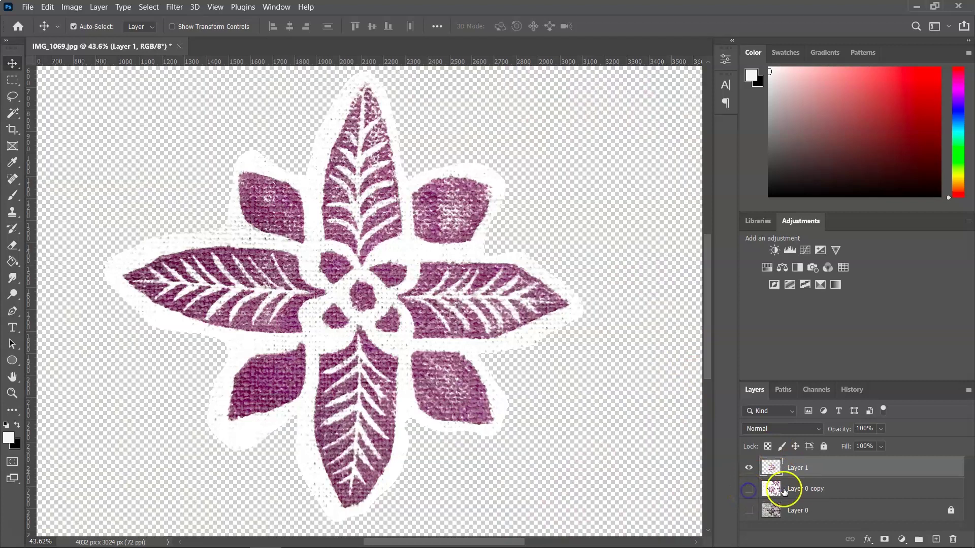
Set Layer 1's This Layer Blend If white handle split to 233/255 to drop the white fabric
key("ctrl+0")
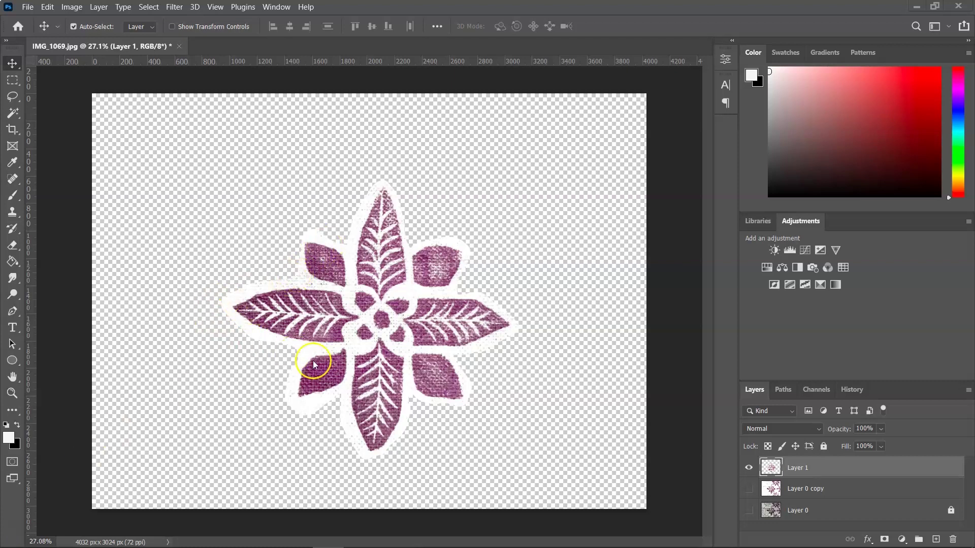
left_click(616, 376)
right_click(816, 468)
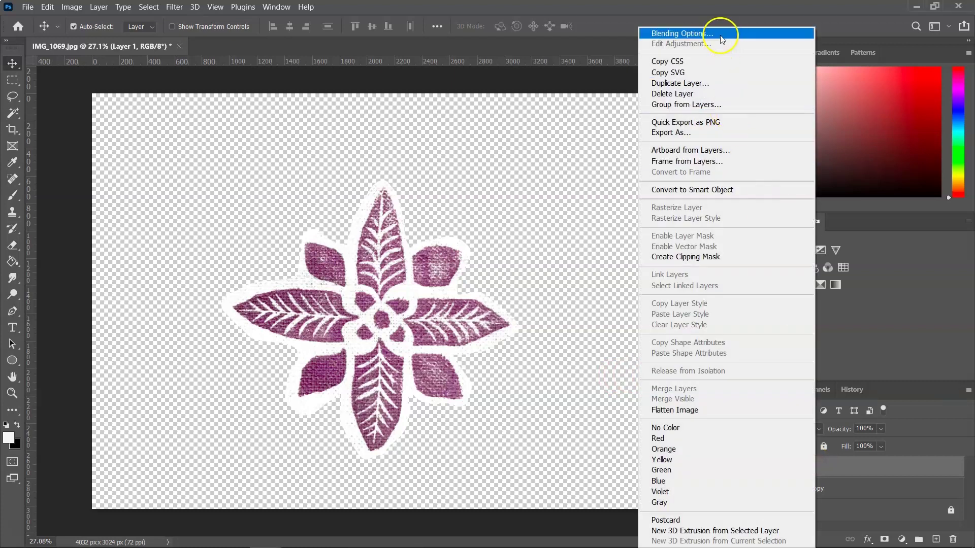
left_click(723, 35)
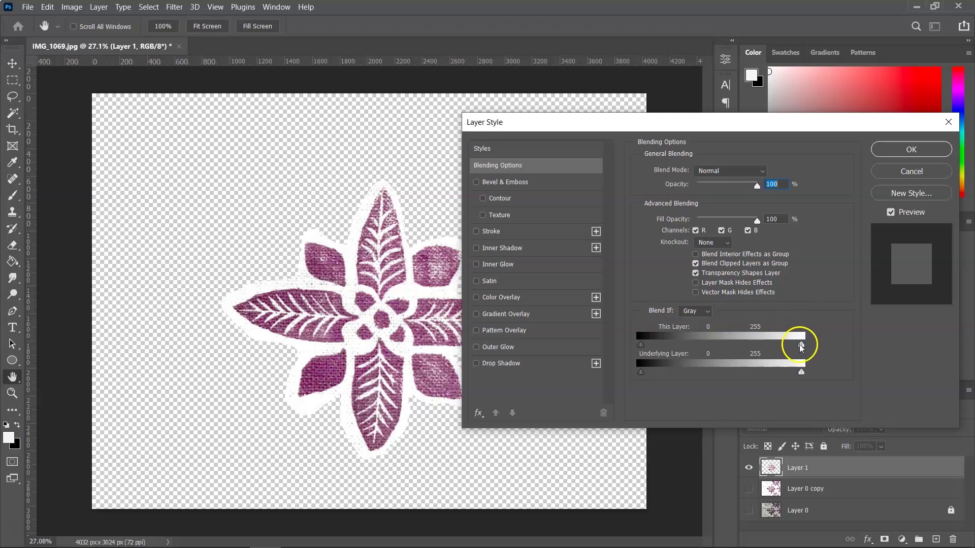
key("alt")
left_click_drag(800, 346, 798, 346)
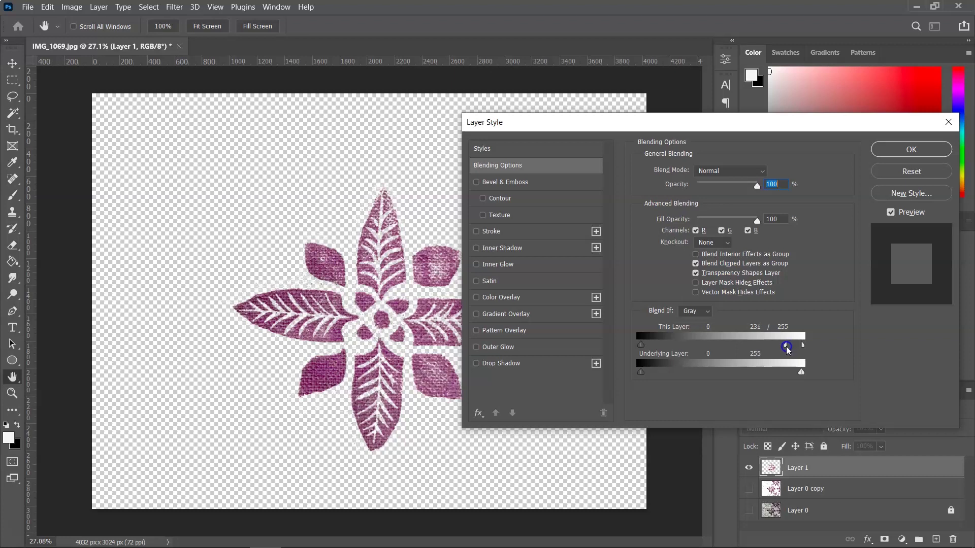
left_click_drag(726, 346, 667, 351)
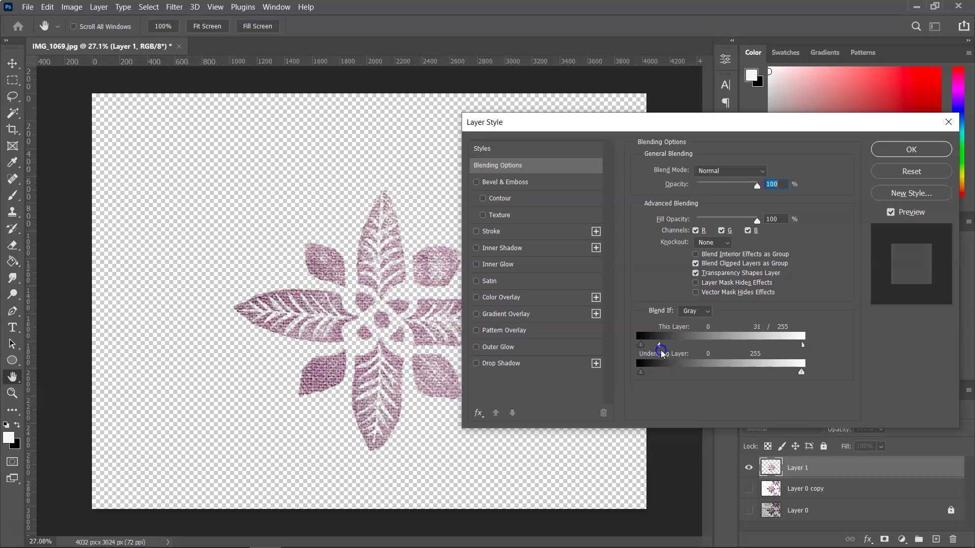
left_click_drag(674, 359, 759, 360)
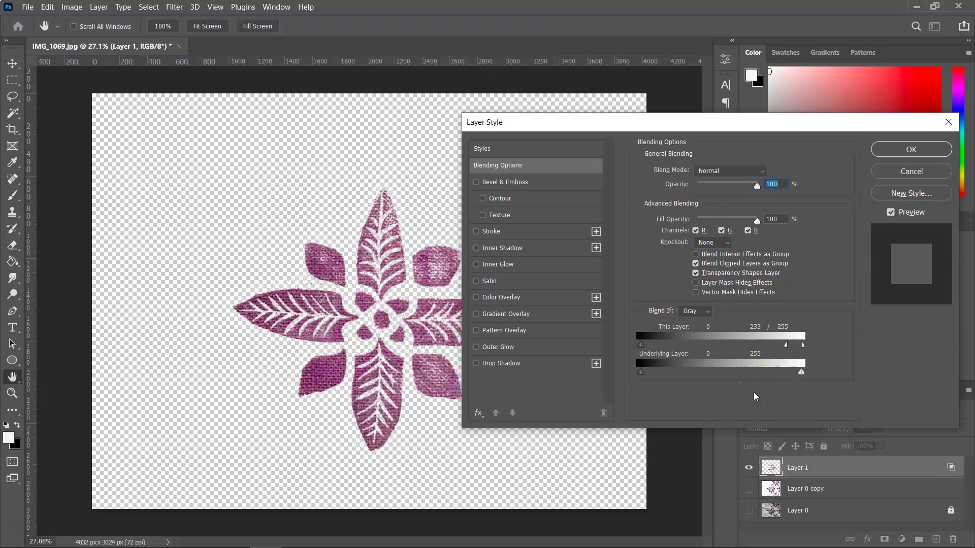
left_click(905, 152)
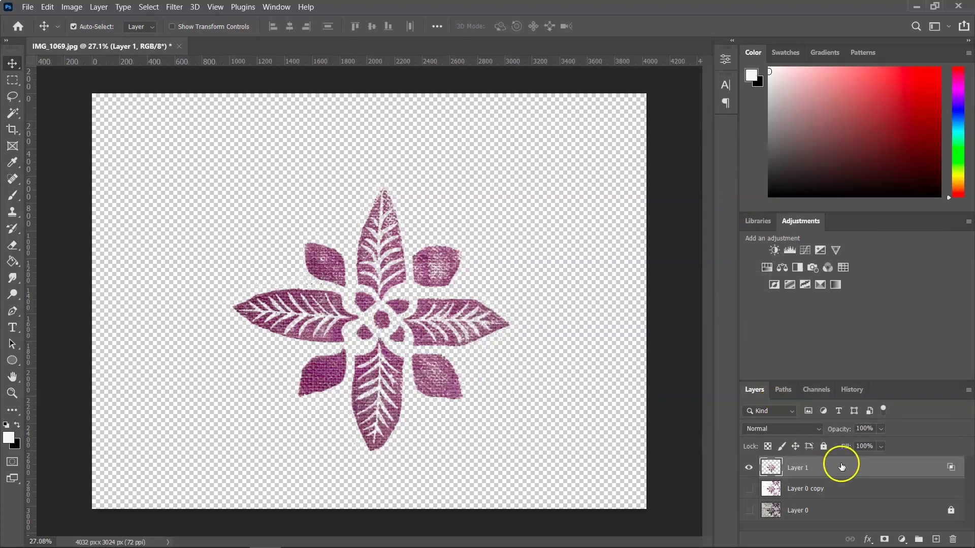
Add a new Layer 2 beneath the flower and fill it with white using the Paint Bucket
left_click(848, 489)
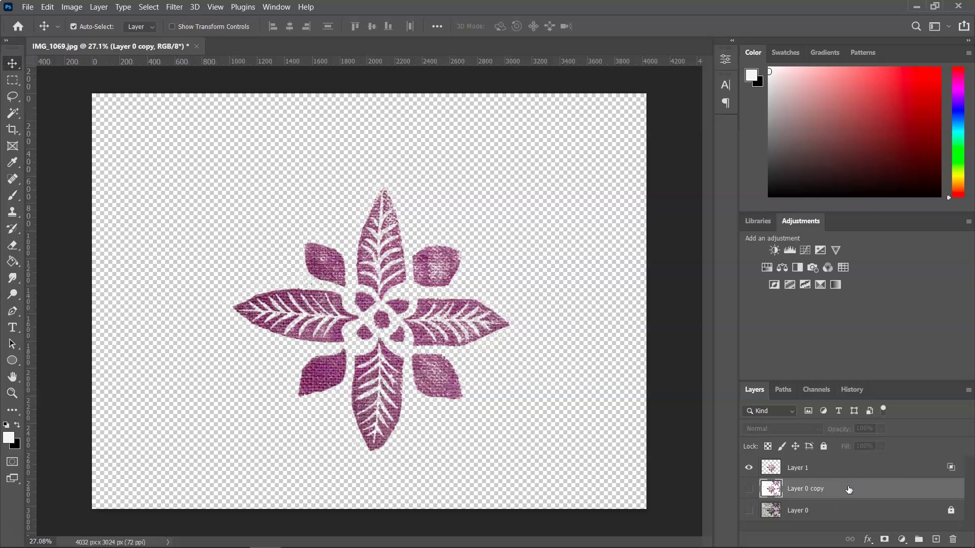
left_click_drag(851, 489, 908, 521)
left_click(934, 539)
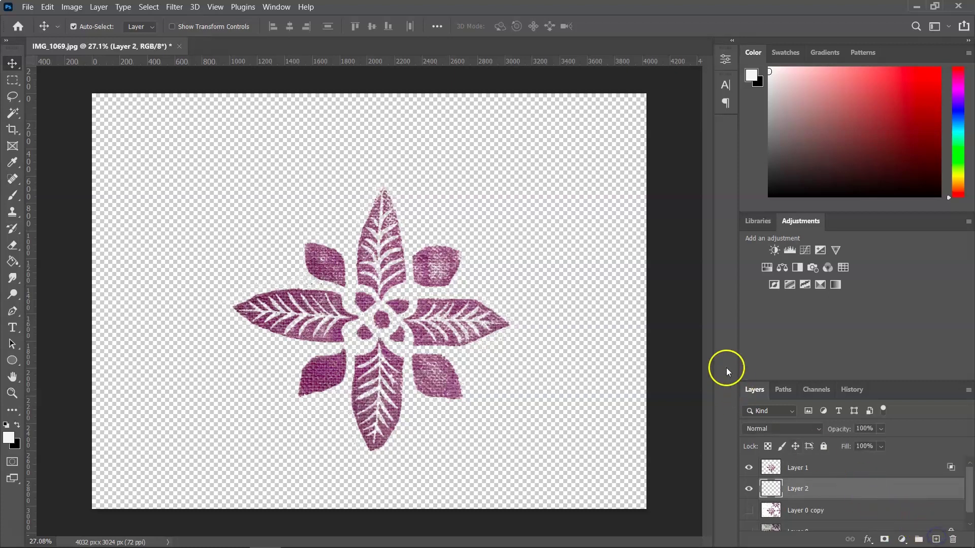
left_click(14, 264)
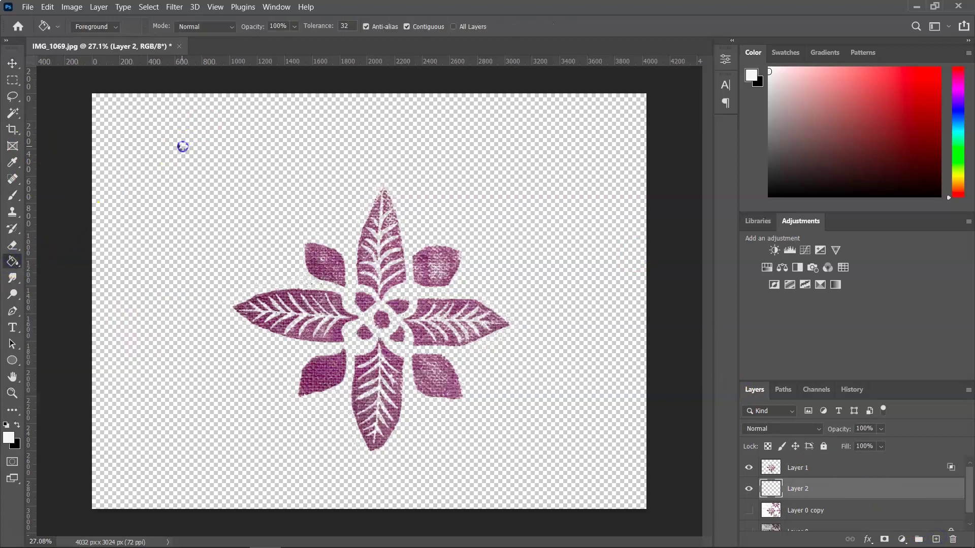
left_click(183, 148)
left_click(13, 62)
left_click_drag(251, 290, 254, 344)
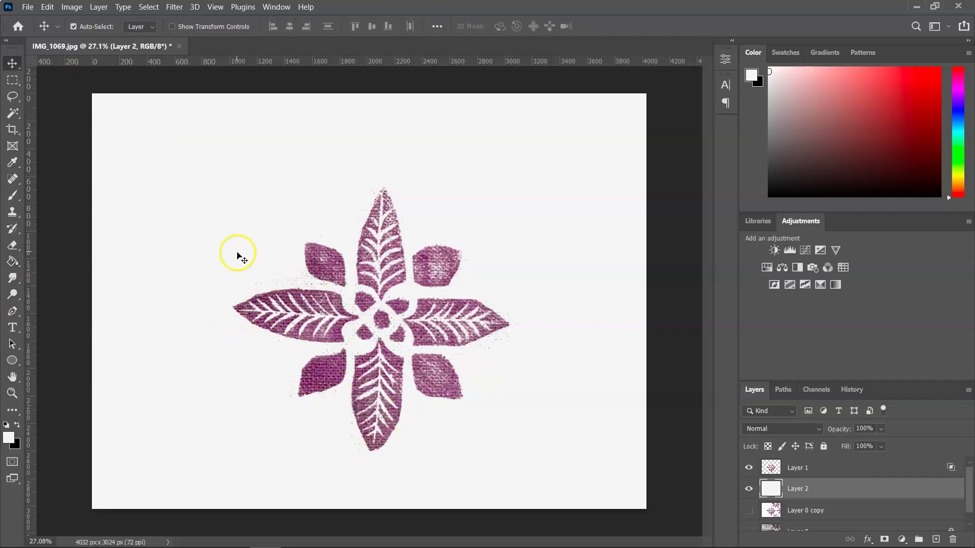
With a larger Eraser on Layer 1, erase the stray specks beside the left leaf
left_click(13, 245)
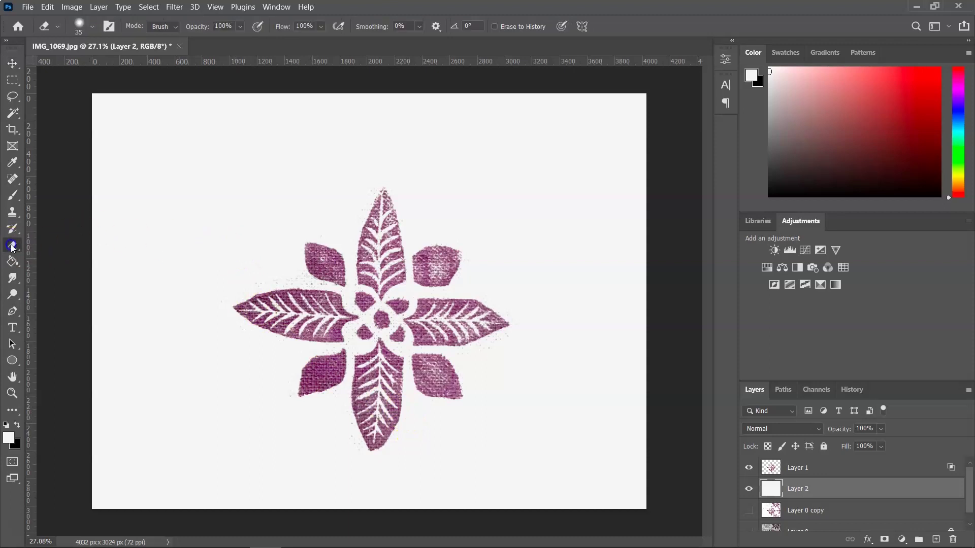
scroll(293, 261, "up", 4)
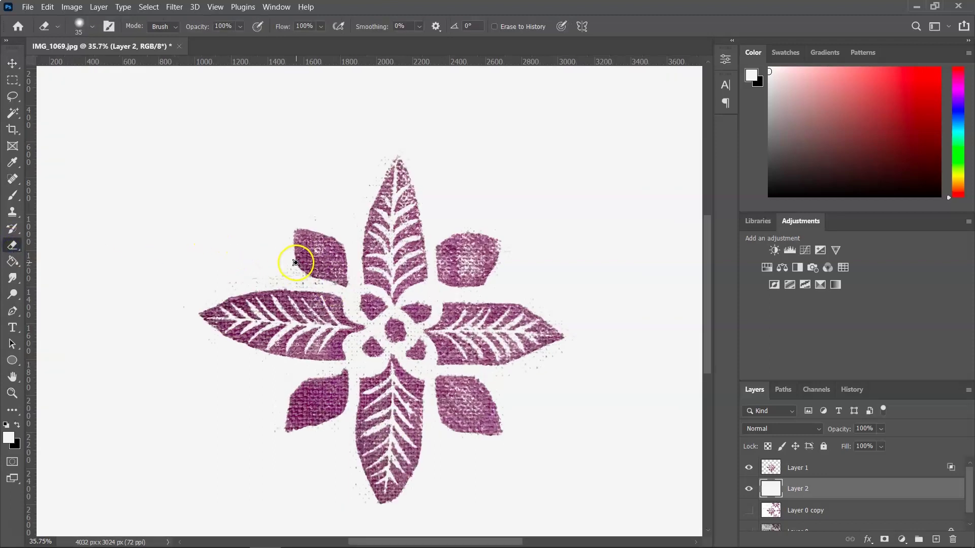
key("bracketright")
key("bracketright")
key("bracketright")
key("bracketright")
key("bracketright")
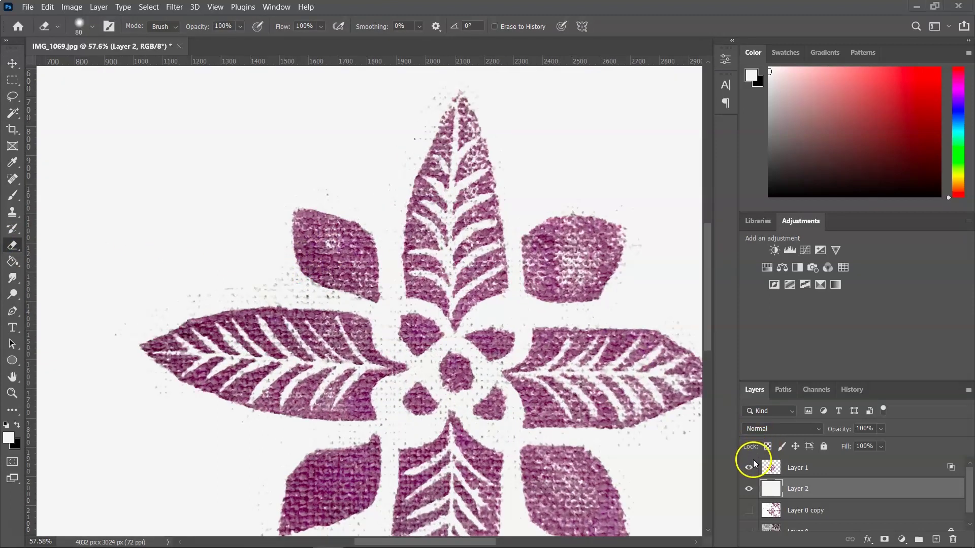
left_click(815, 473)
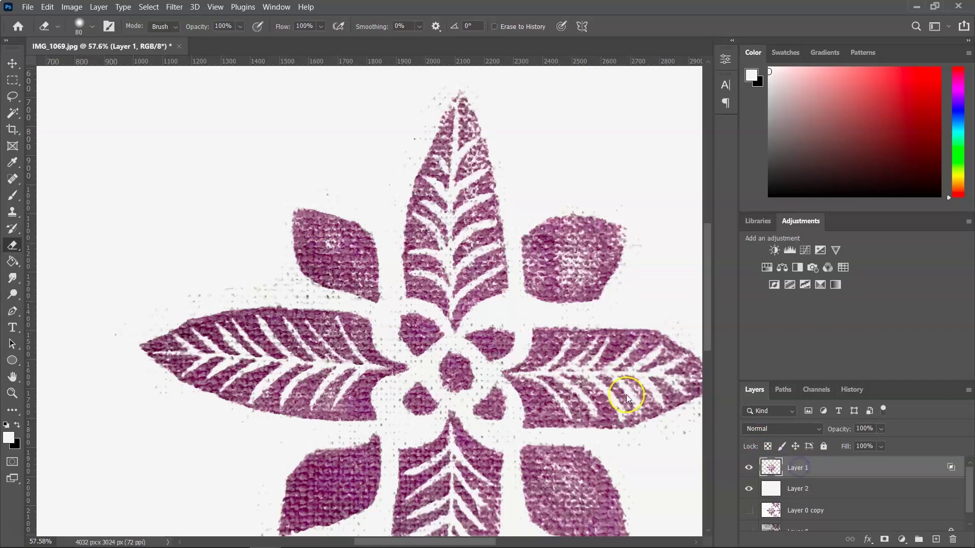
mouse_move(252, 278)
left_mouse_down()
mouse_move(283, 274)
mouse_move(305, 293)
mouse_move(242, 284)
mouse_move(132, 326)
mouse_move(226, 295)
mouse_move(308, 295)
mouse_move(328, 199)
mouse_move(379, 211)
mouse_move(425, 101)
left_mouse_up()
left_click_drag(494, 117, 492, 183)
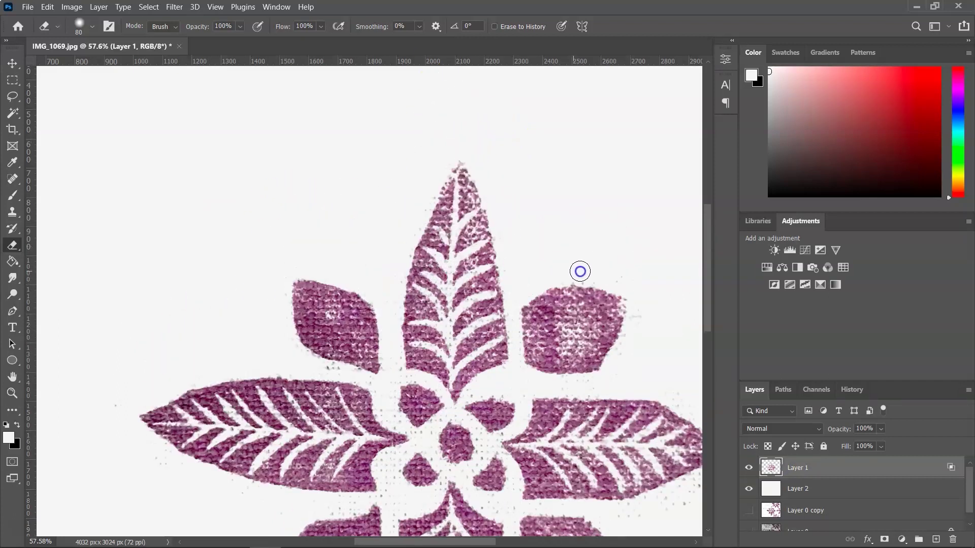
scroll(599, 386, "down", 2)
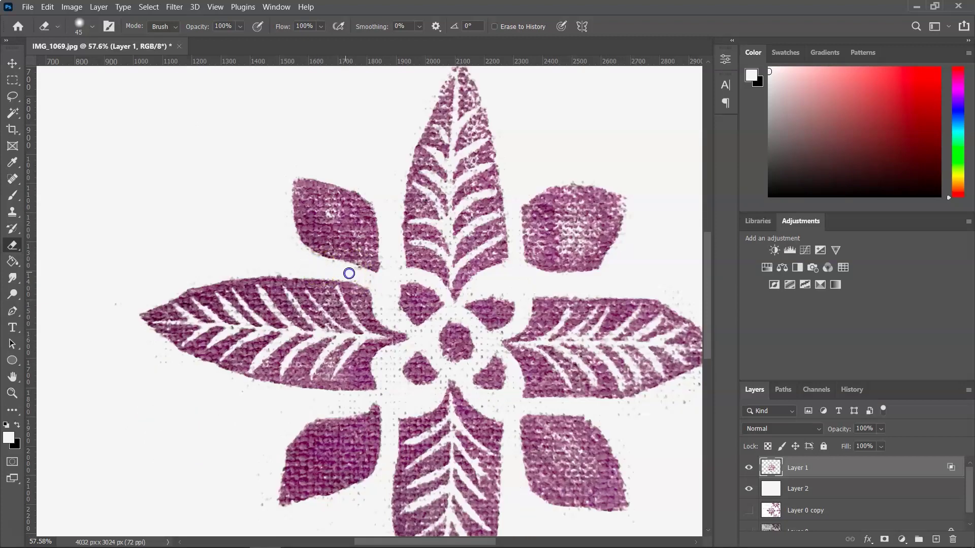
scroll(391, 261, "up", 2)
scroll(401, 157, "up", 2)
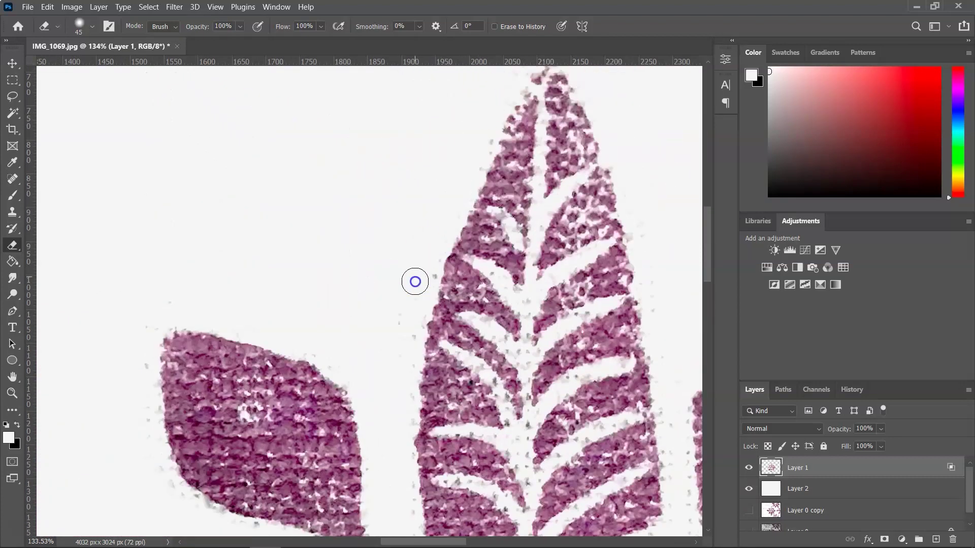
scroll(394, 394, "down", 2)
scroll(224, 422, "down", 2)
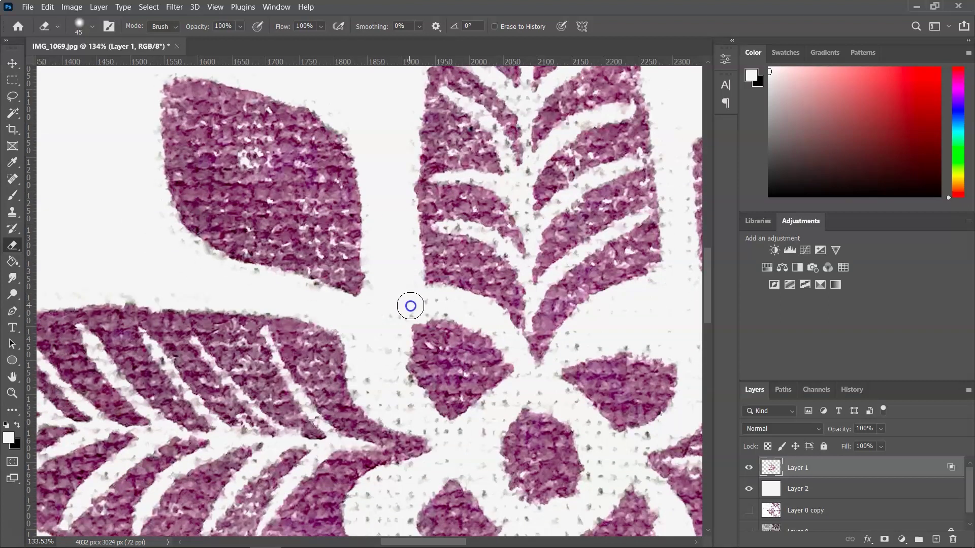
scroll(398, 300, "down", 1)
scroll(386, 284, "down", 2)
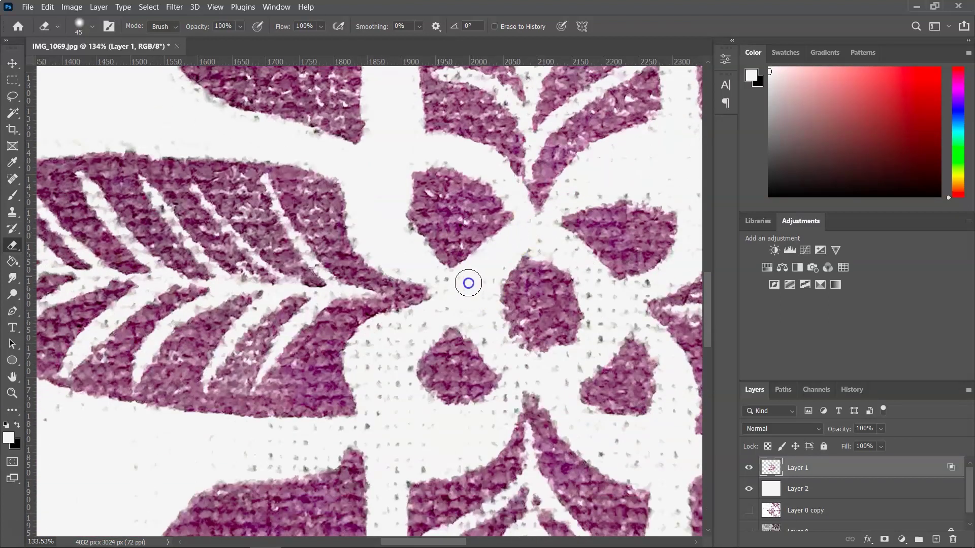
Erase the grey speckles between the purple leaves and around the right-hand leaf with a smaller brush
mouse_move(459, 286)
left_mouse_down()
mouse_move(400, 327)
mouse_move(420, 331)
mouse_move(398, 364)
mouse_move(558, 369)
left_mouse_up()
key("bracketleft")
scroll(488, 328, "up", 1)
left_click_drag(503, 229, 536, 283)
scroll(635, 264, "down", 1)
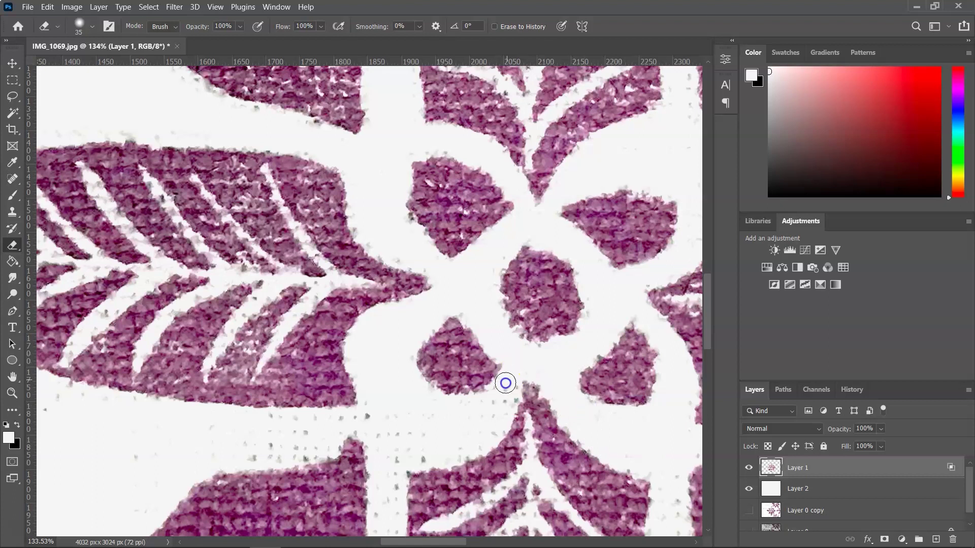
scroll(355, 386, "down", 2)
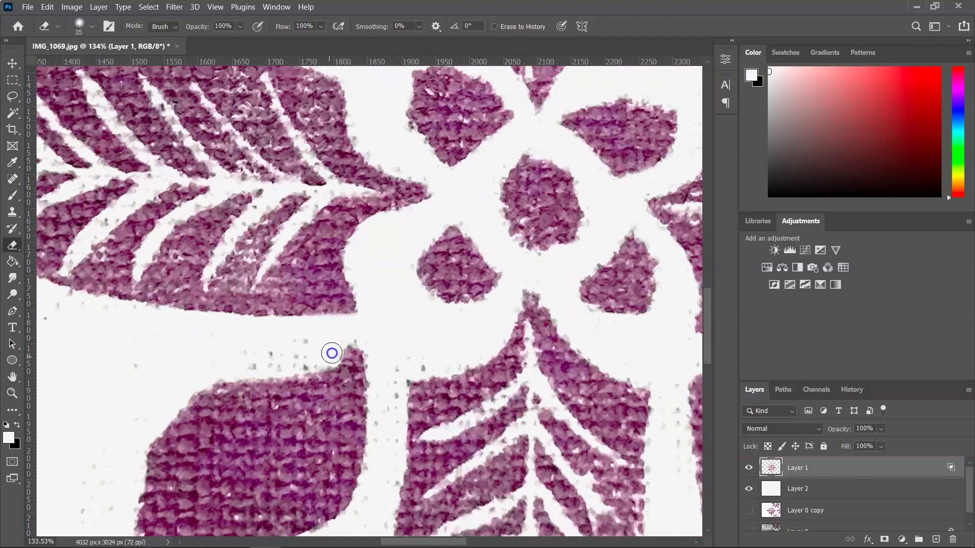
scroll(374, 300, "down", 3)
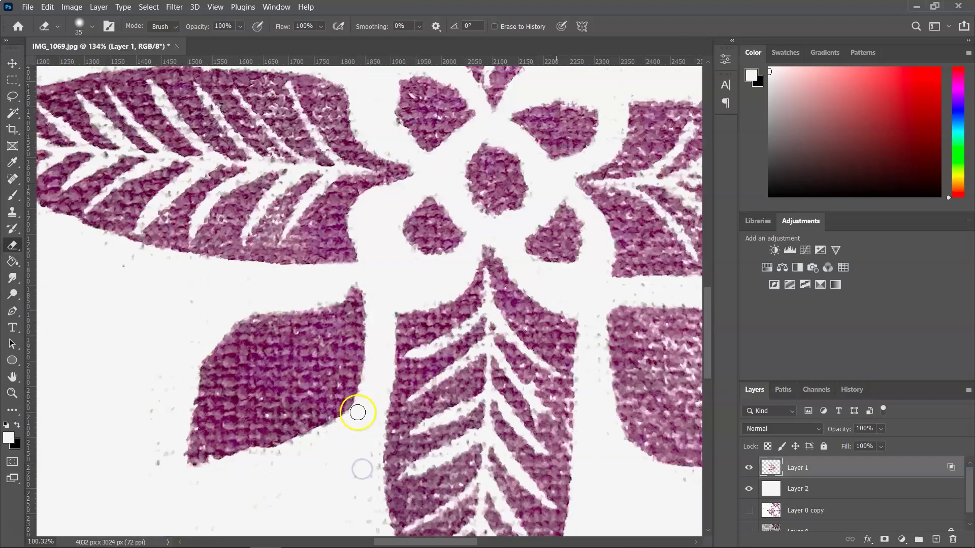
scroll(355, 412, "down", 1)
scroll(525, 326, "down", 1)
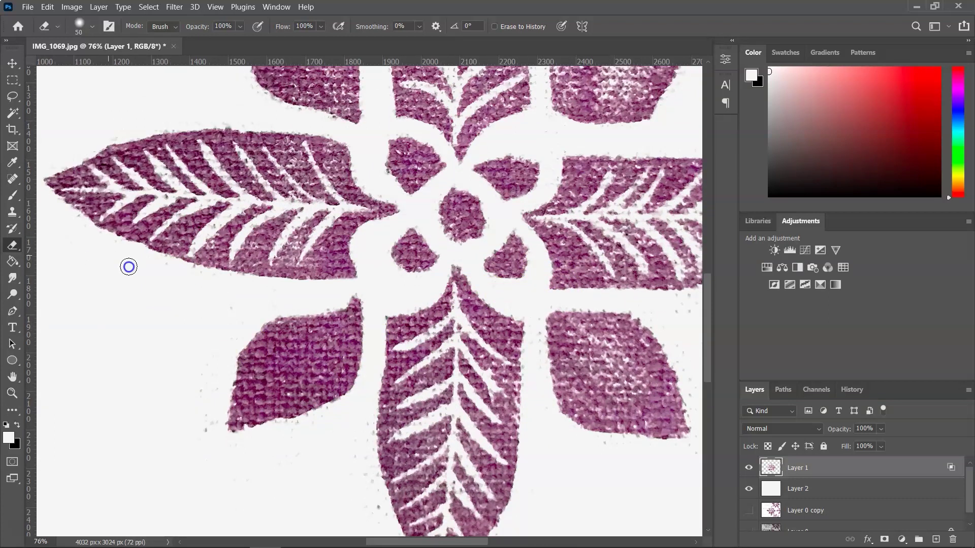
scroll(302, 372, "down", 1)
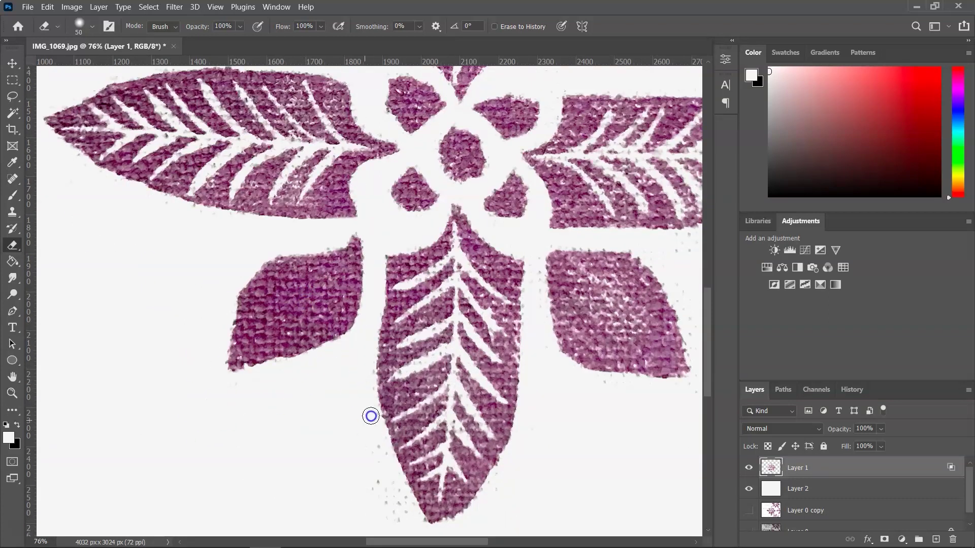
mouse_move(596, 219)
left_mouse_down()
mouse_move(324, 358)
mouse_move(349, 365)
left_mouse_up()
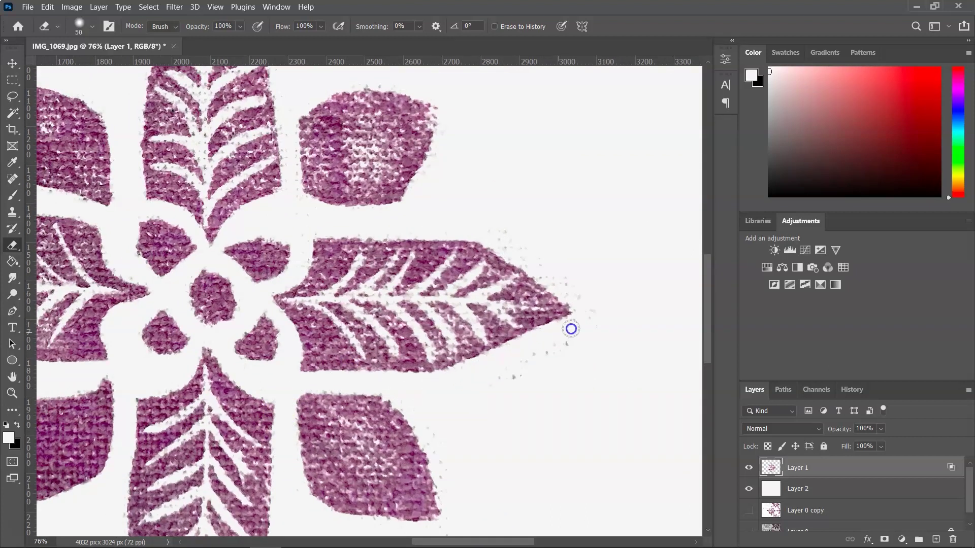
scroll(441, 416, "down", 3)
scroll(488, 381, "up", 4)
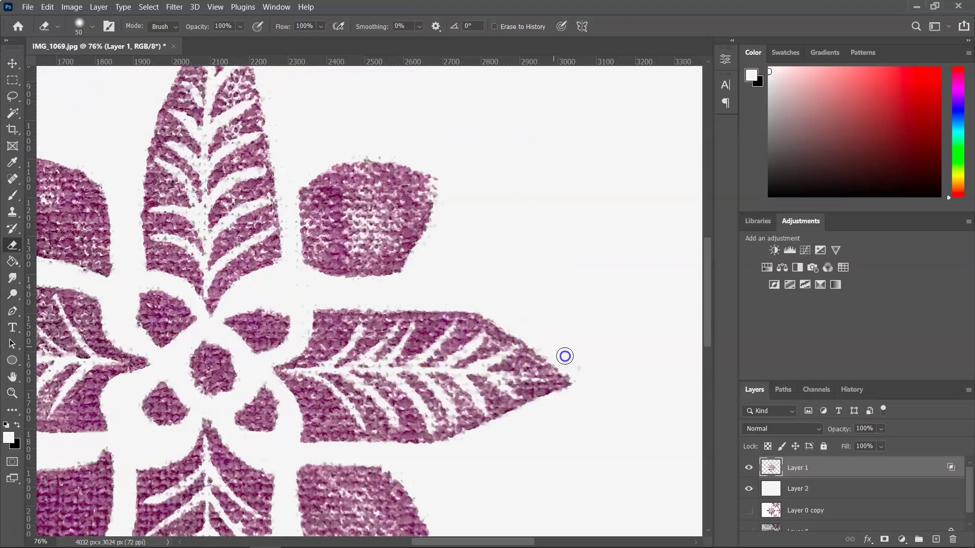
scroll(447, 292, "up", 2)
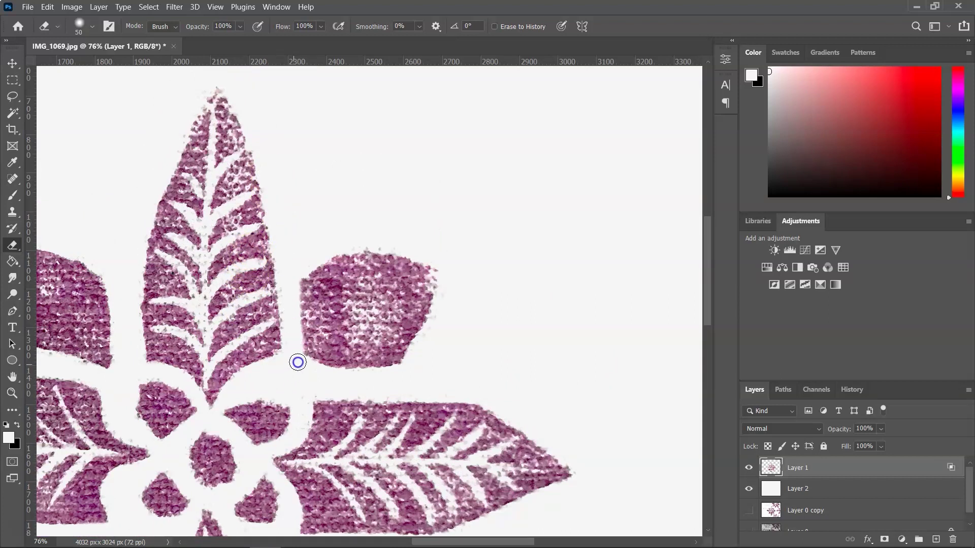
scroll(305, 192, "down", 5)
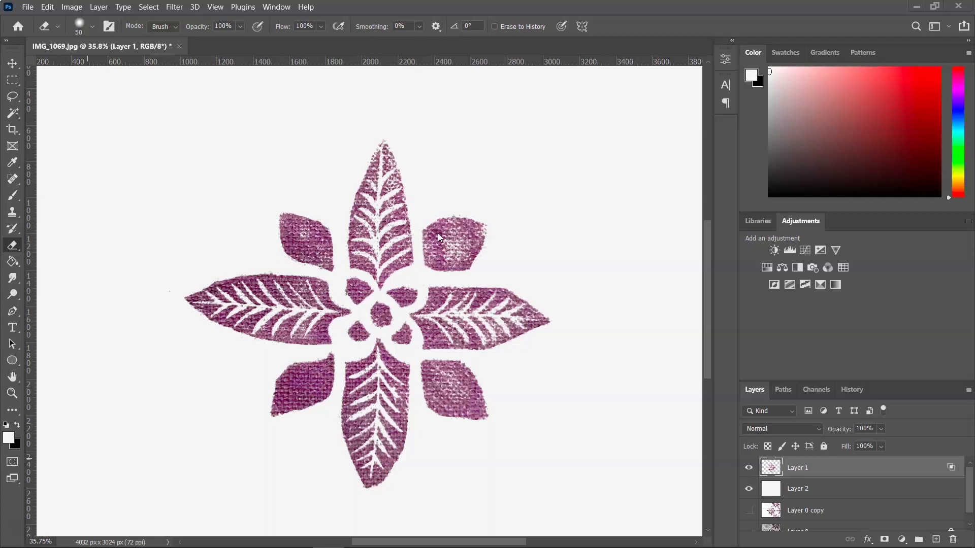
Create a new 1800 × 1800 pixel, 300 ppi white document titled 'Block Print Pattern'
left_click(27, 7)
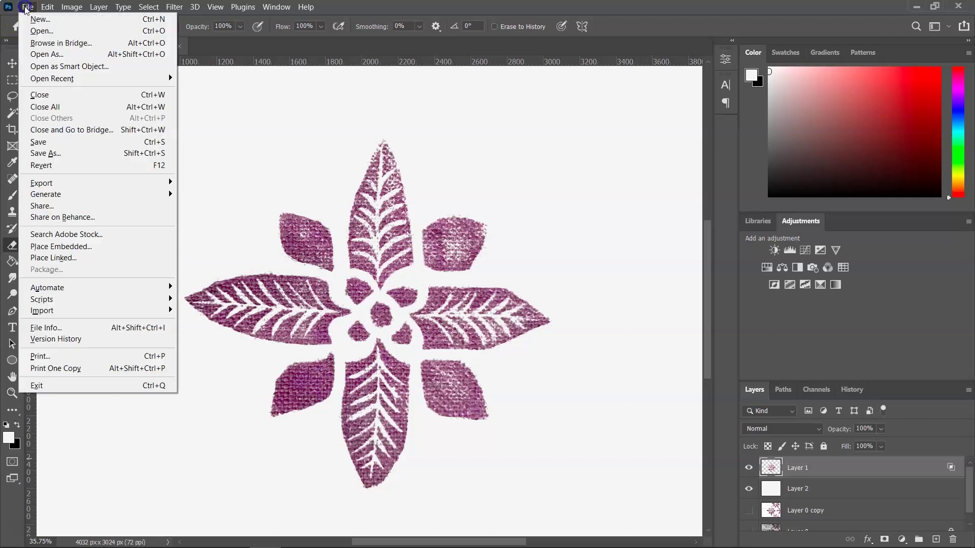
left_click(36, 19)
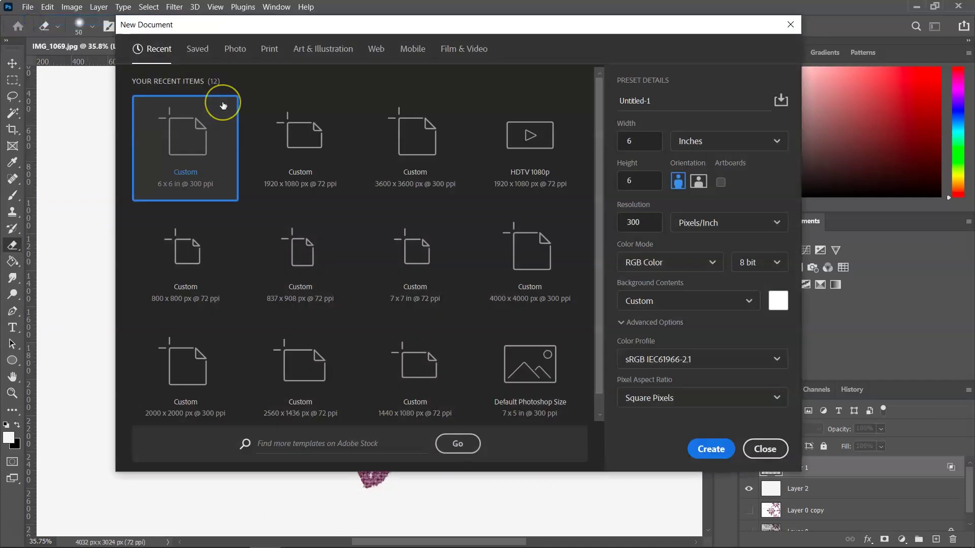
left_click(709, 104)
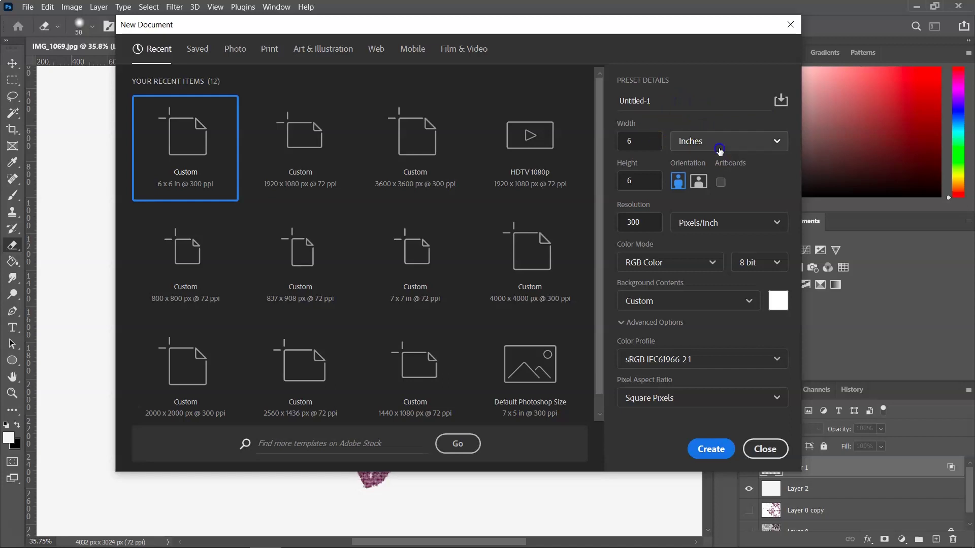
left_click(718, 147)
left_click(714, 162)
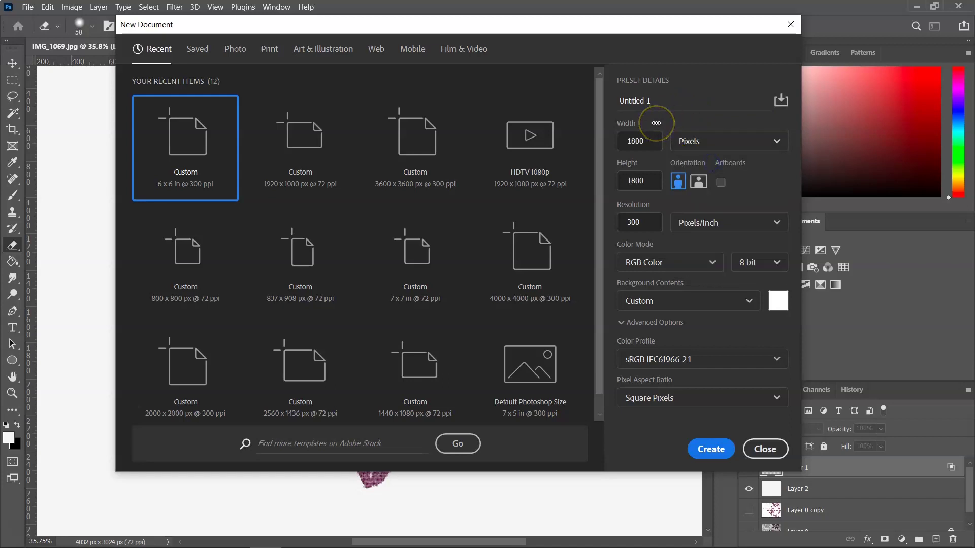
left_click(659, 227)
left_click(629, 101)
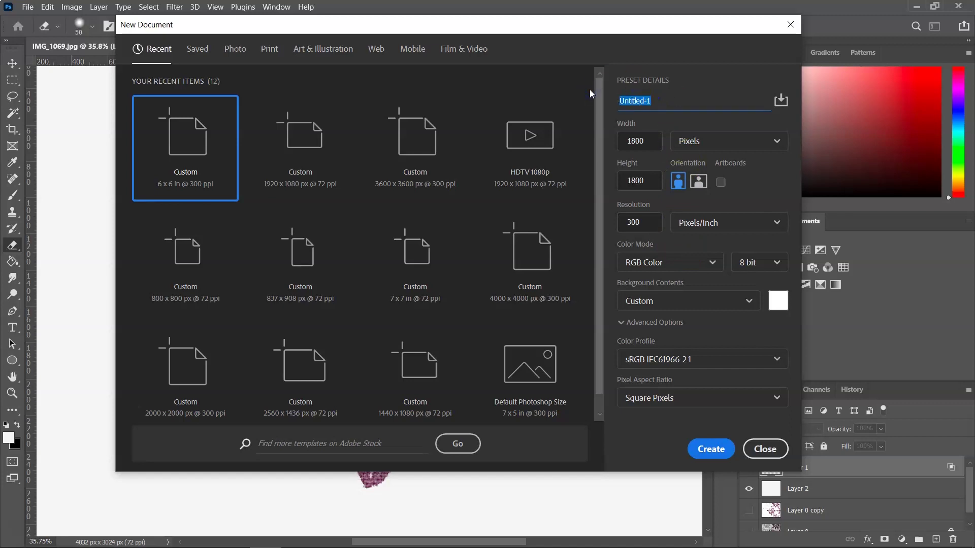
type("Block Print Pattern")
left_click(712, 450)
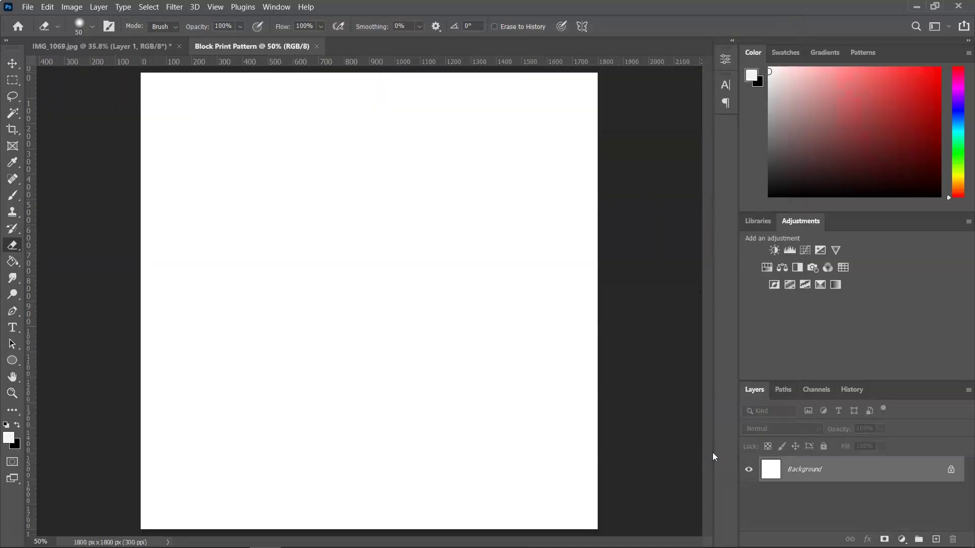
Drag the flower layer from IMG_1069.jpg into the Block Print Pattern document
left_click(81, 47)
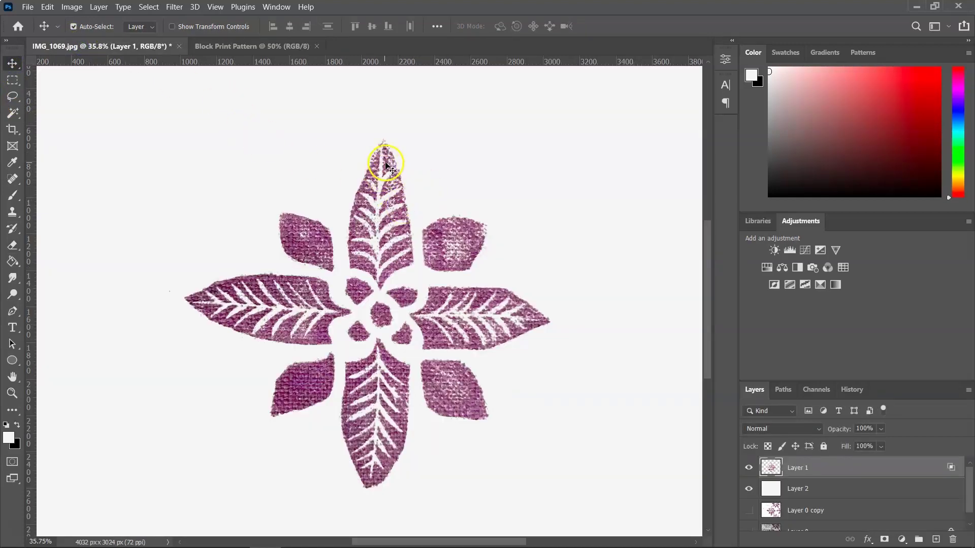
left_click_drag(381, 159, 379, 287)
scroll(361, 254, "down", 2)
key("ctrl")
Scale the flower to 60% width with linked proportions and commit the transform
key("ctrl+t")
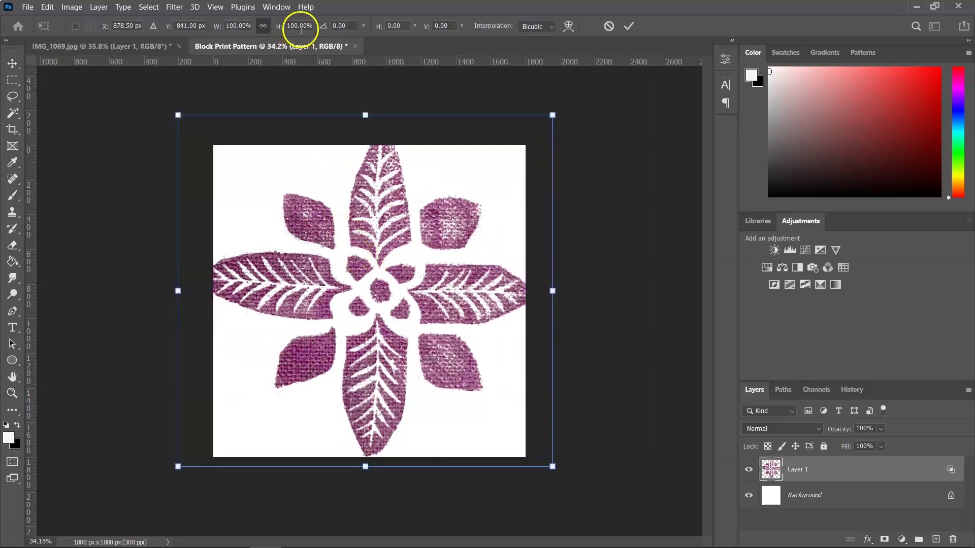
left_click(244, 26)
type("59")
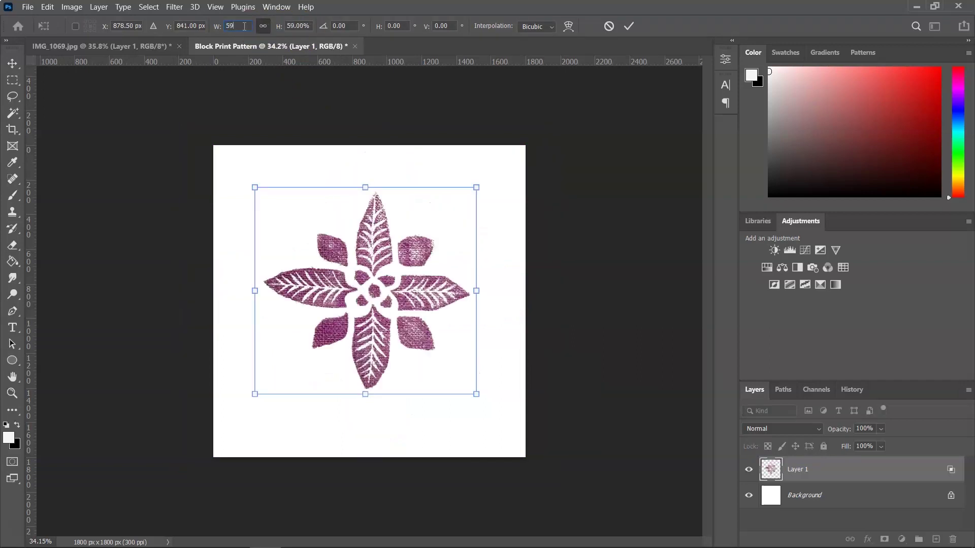
key("BackSpace")
type("0")
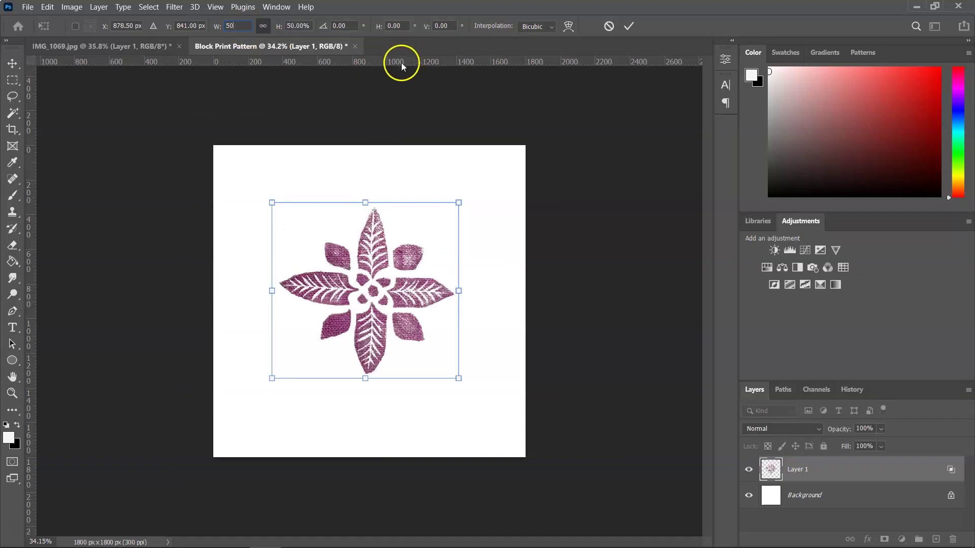
left_click(219, 26)
type("60")
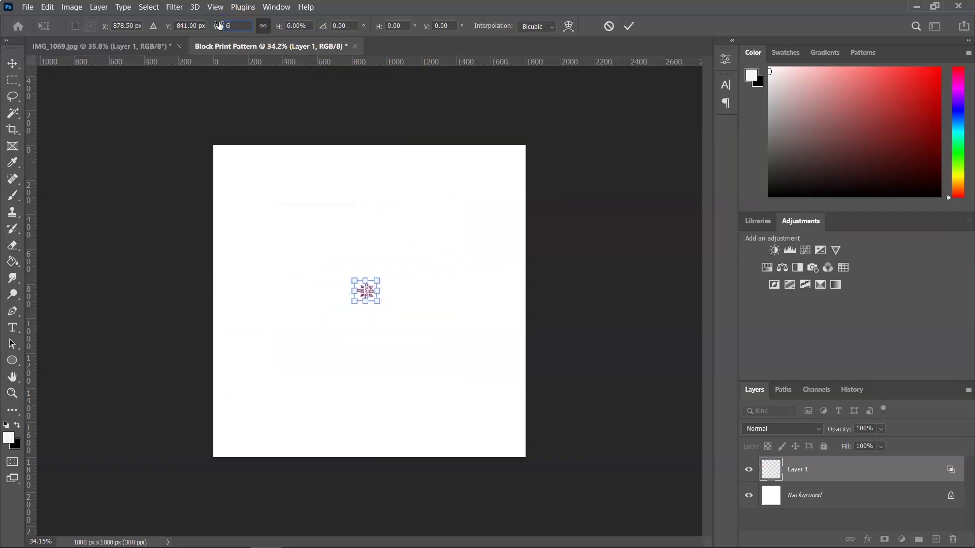
left_click(629, 28)
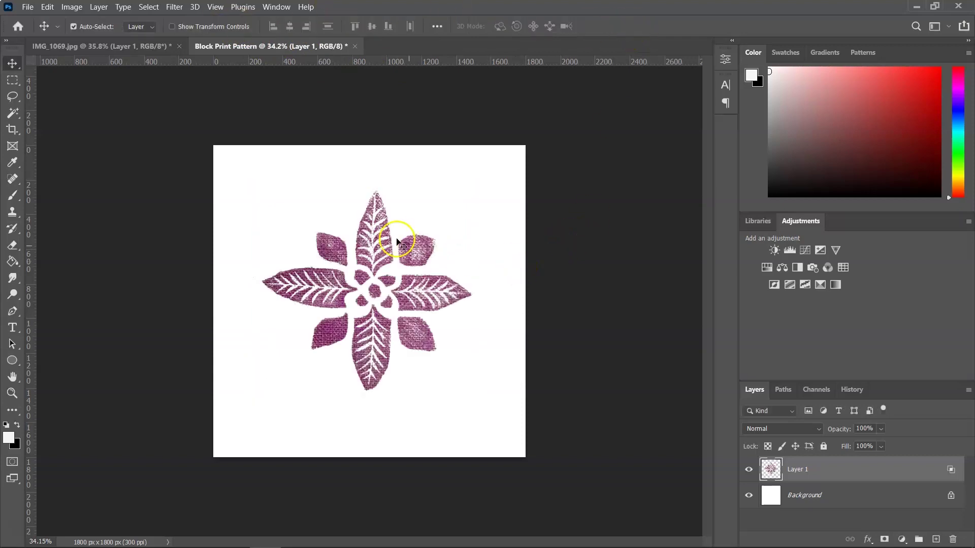
Move the flower until it snaps to the canvas centre, then review View > Snap To settings
left_click_drag(391, 250, 381, 249)
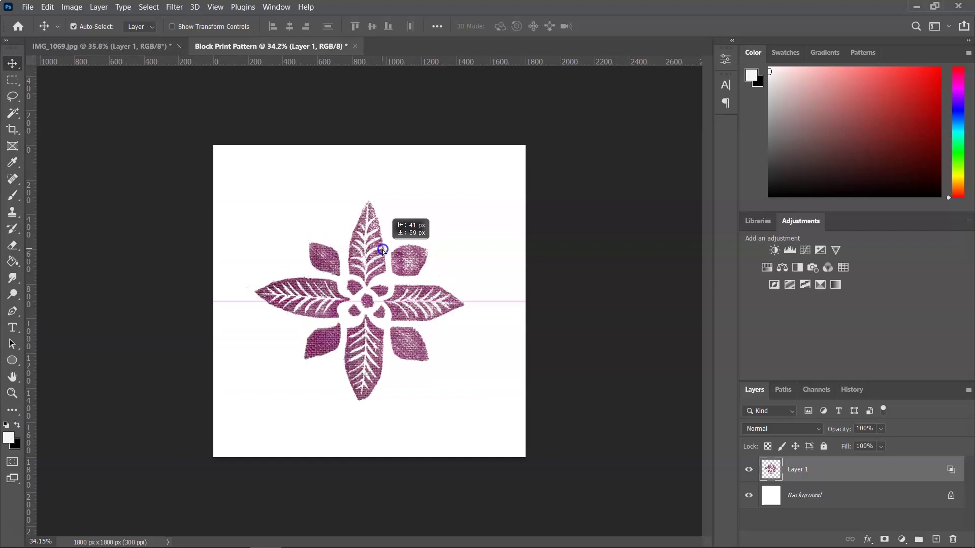
mouse_move(382, 249)
left_mouse_down()
mouse_move(370, 251)
mouse_move(389, 254)
mouse_move(362, 252)
mouse_move(385, 252)
left_mouse_up()
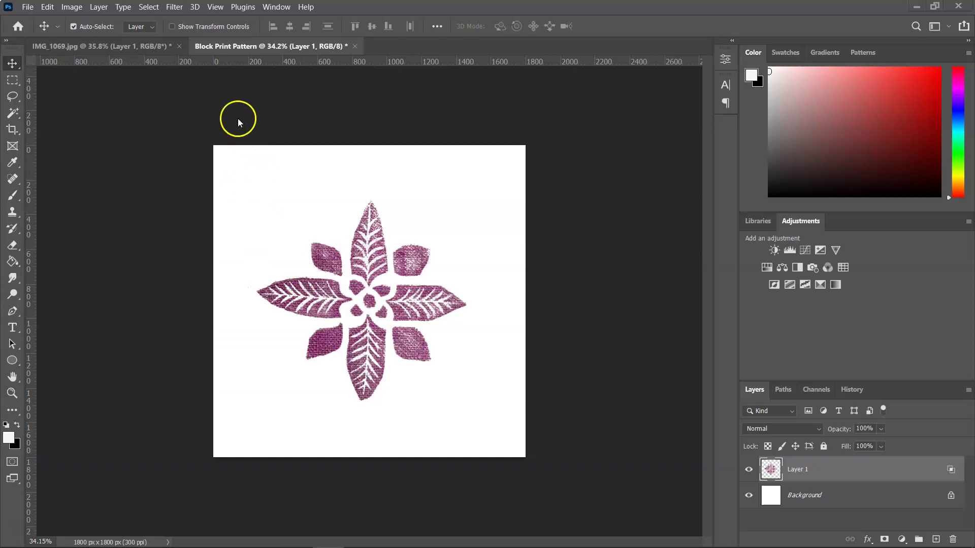
left_click(215, 7)
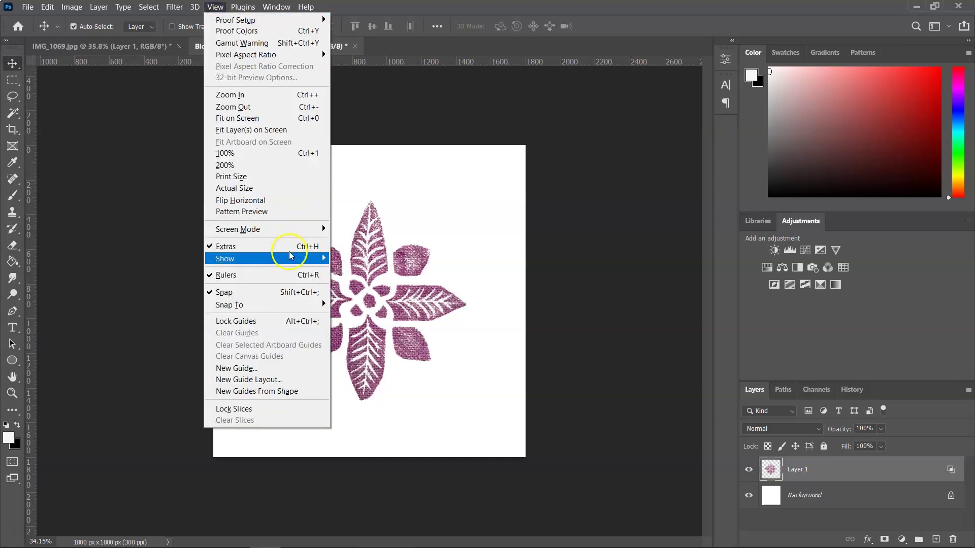
mouse_move(290, 260)
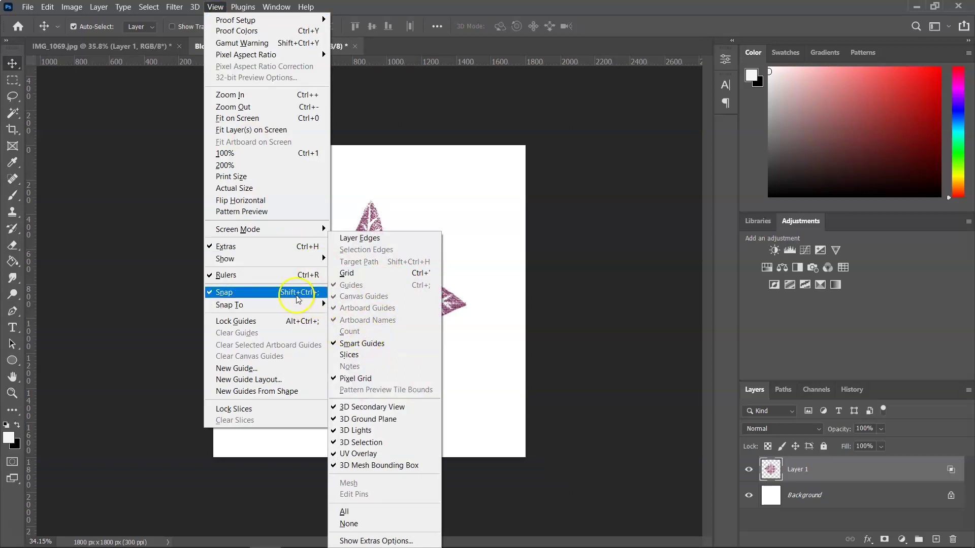
mouse_move(295, 307)
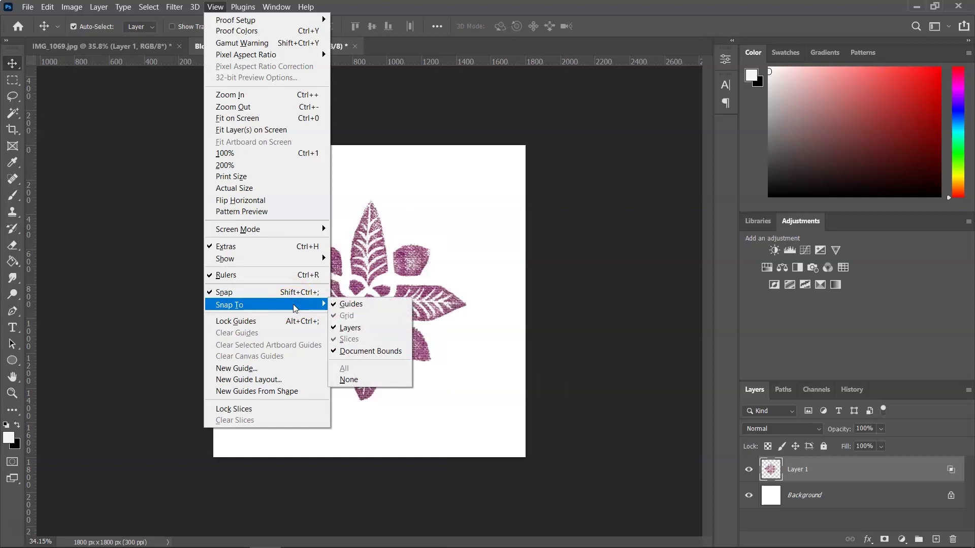
left_click(450, 197)
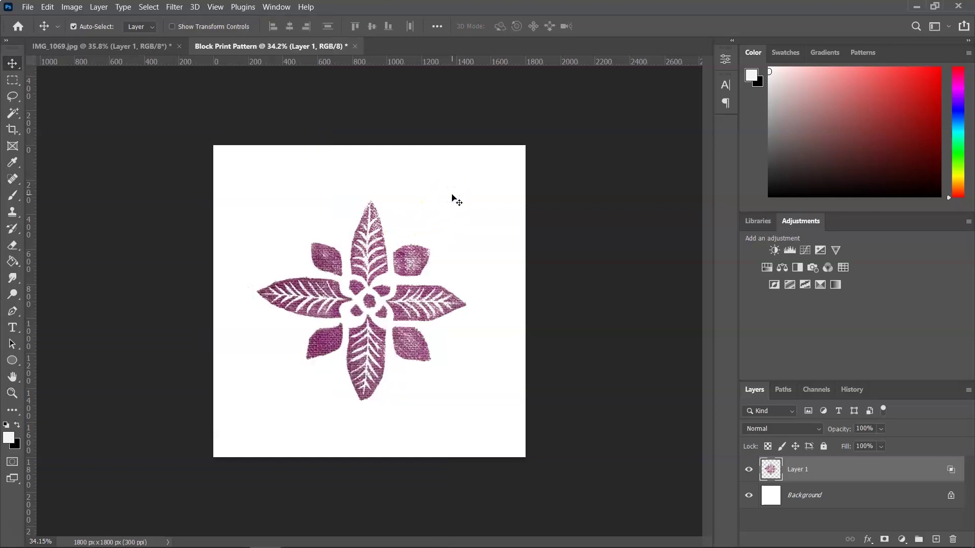
Duplicate the flower layer Layer 1 to create Layer 1 copy above it
left_click(641, 288)
left_click(896, 469)
left_click_drag(896, 469, 936, 534)
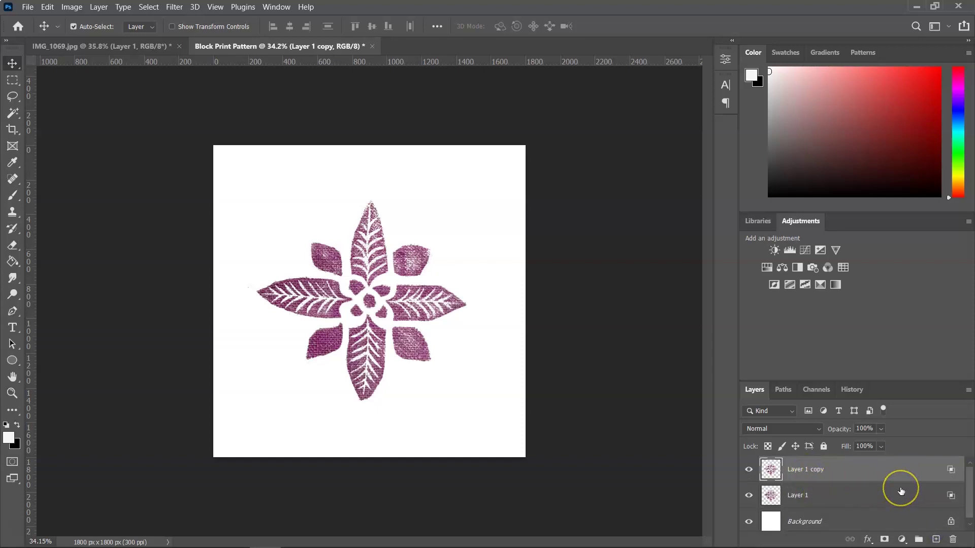
left_click(762, 468)
left_click(580, 419)
Offset Layer 1 copy by +900 px horizontally and +900 px vertically with Wrap Around
left_click(175, 8)
mouse_move(234, 263)
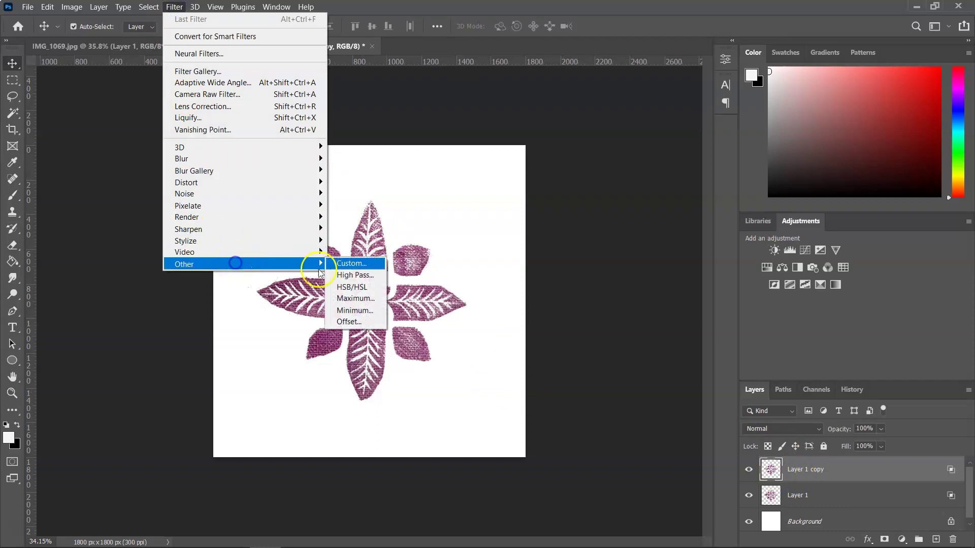
left_click(360, 325)
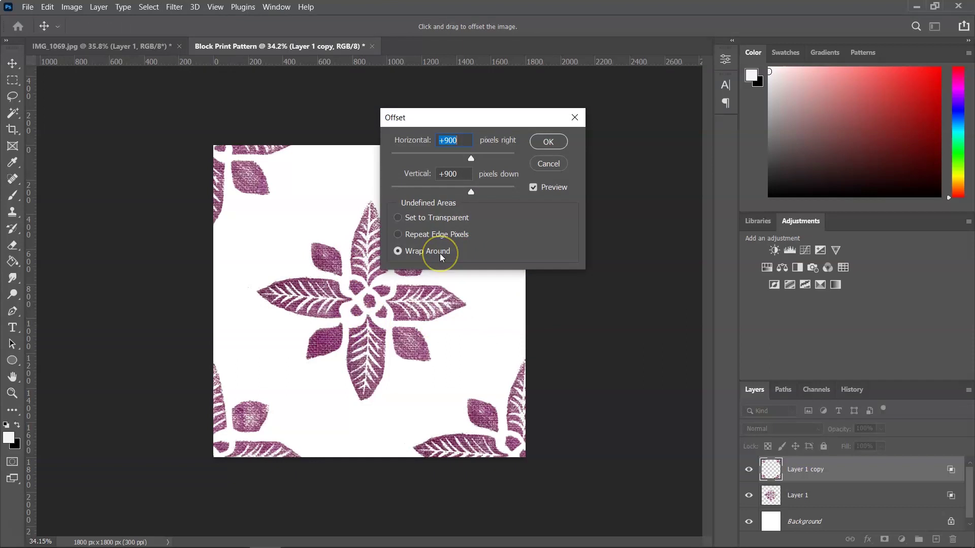
left_click_drag(464, 124, 528, 220)
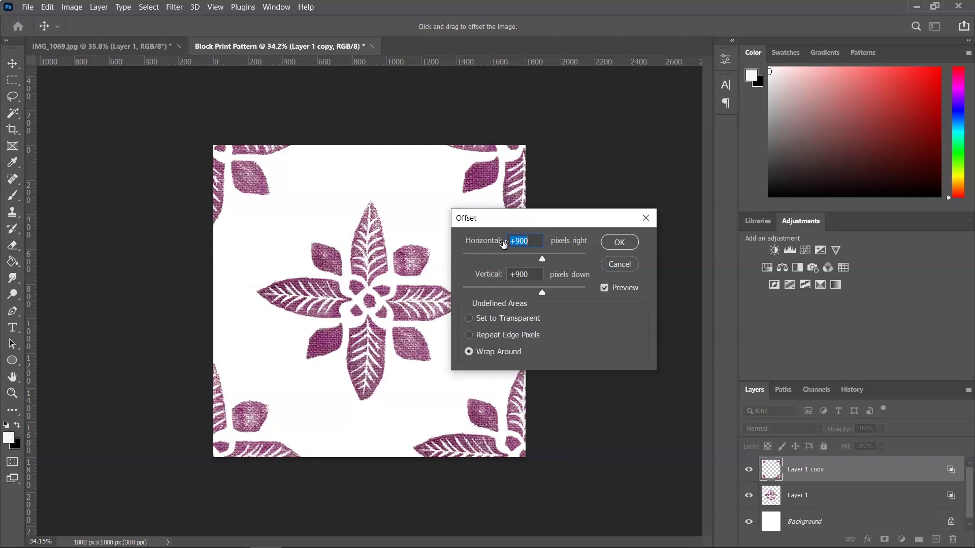
left_click(535, 239)
left_click(528, 275)
left_click(621, 243)
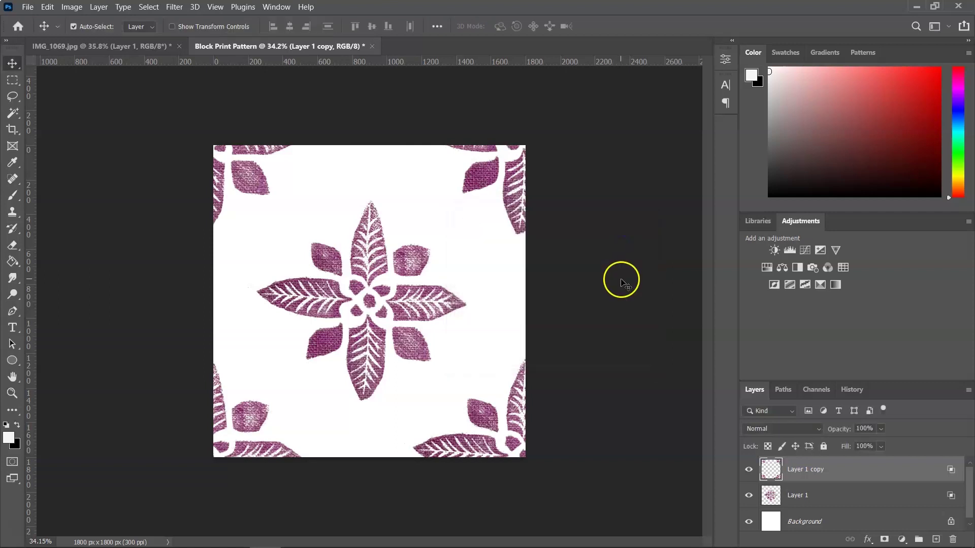
Merge Layer 1 and Layer 1 copy, then unlock the Background as Layer 0
left_click(847, 493)
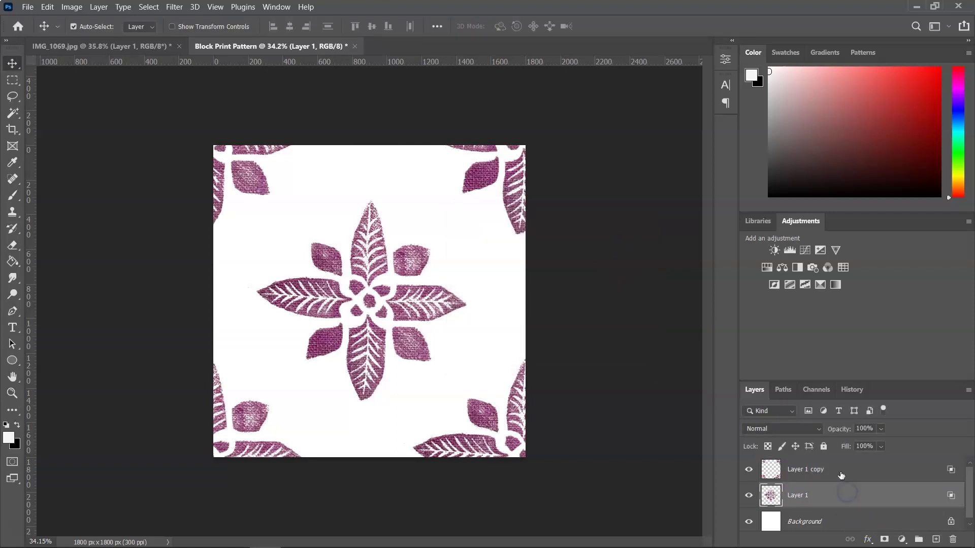
left_click(840, 472, "shift")
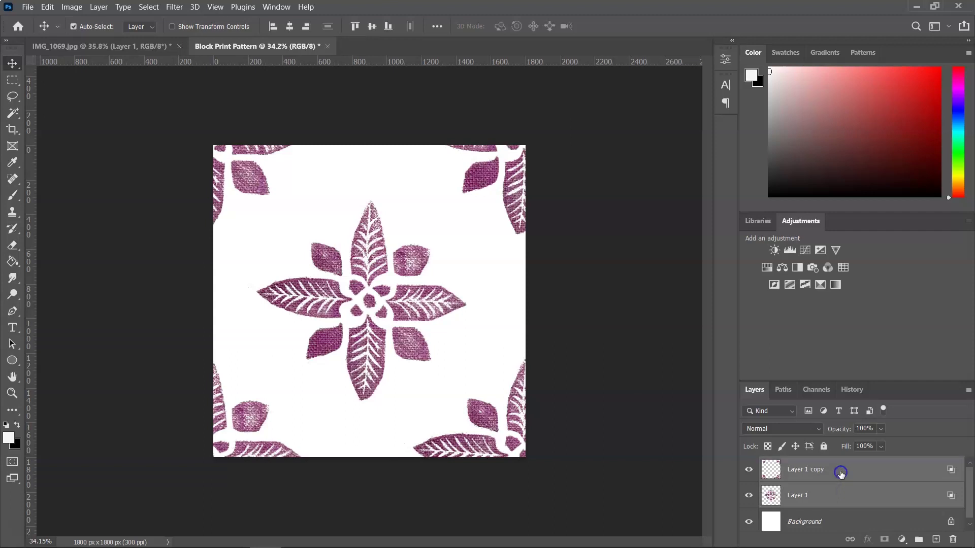
right_click(840, 471)
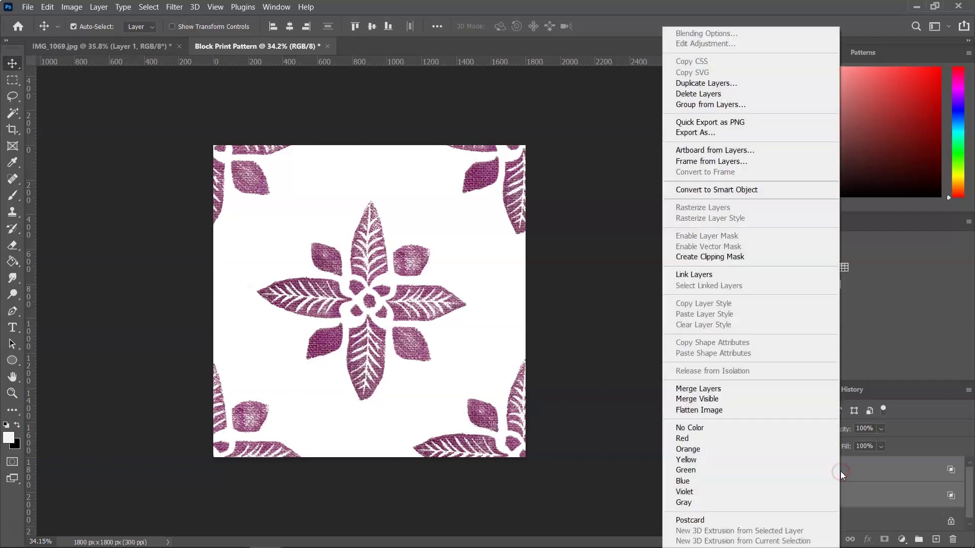
left_click(731, 389)
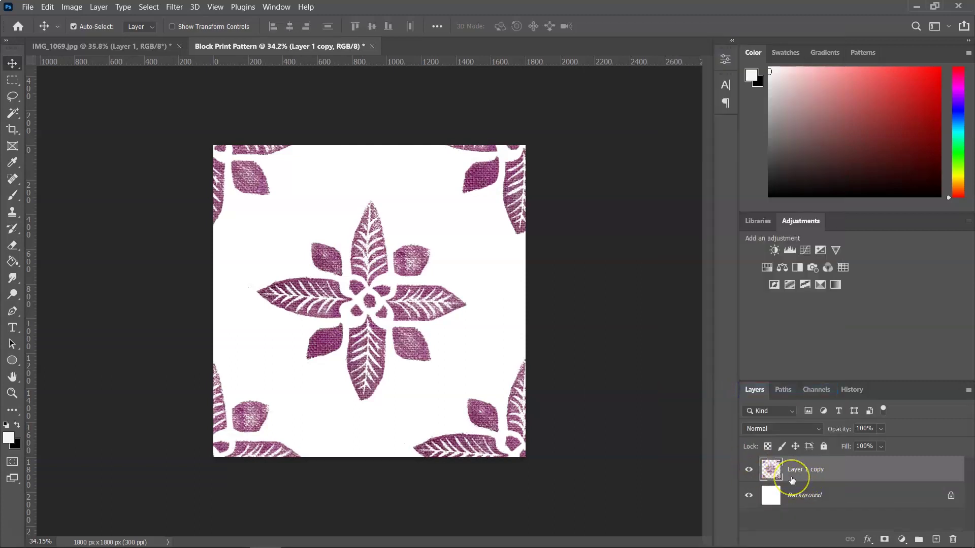
left_click(951, 496)
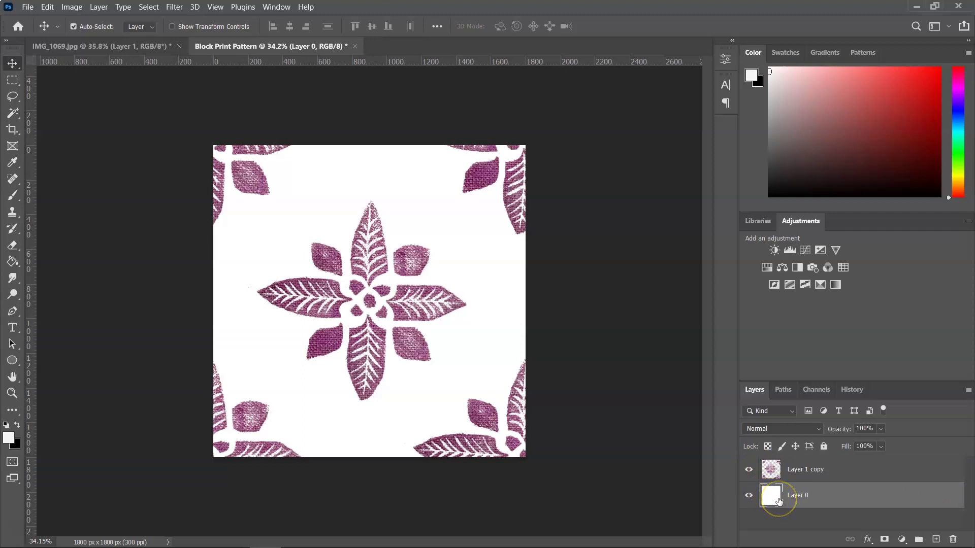
Set the foreground colour to light grey f0f0f0
left_click(9, 438)
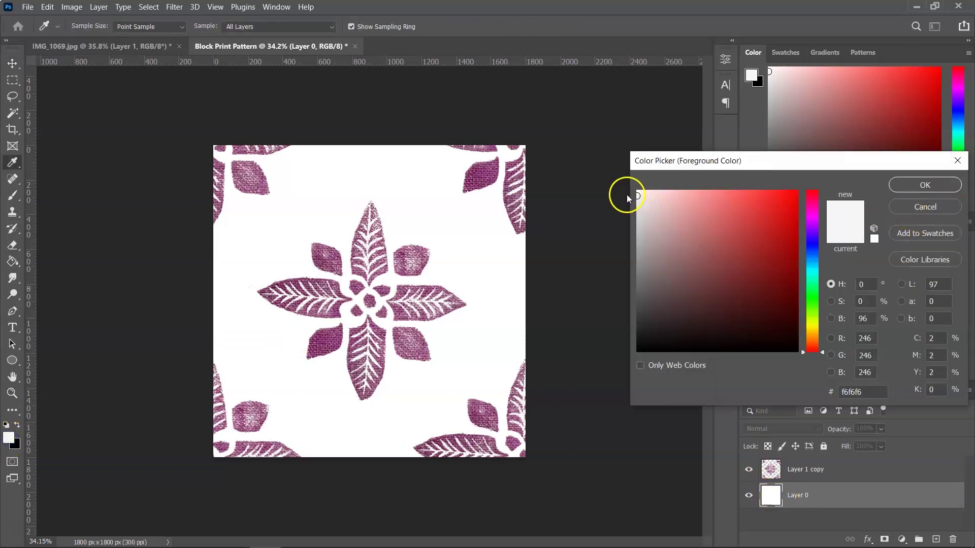
left_click(639, 205)
left_click_drag(639, 205, 626, 199)
key("Return")
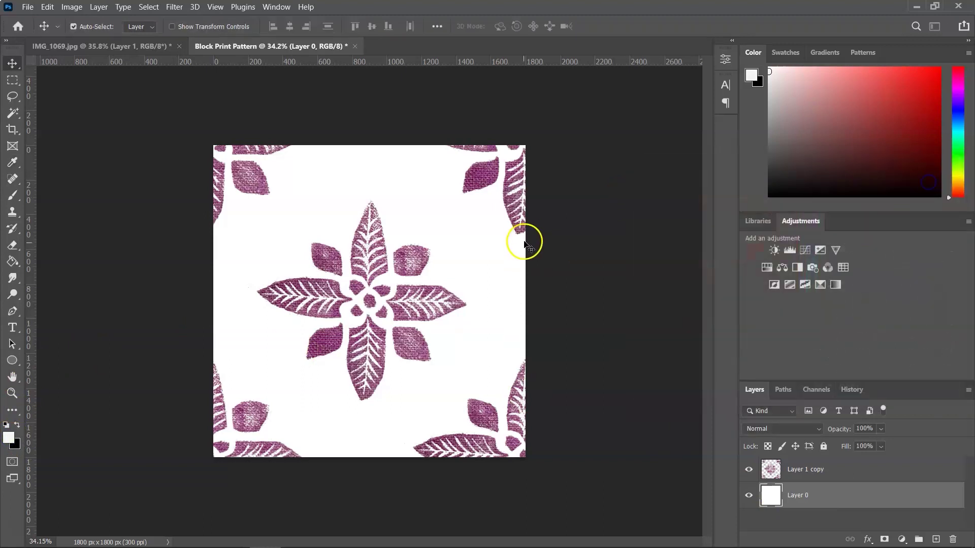
Paint Bucket fill Layer 0 with the grey, then revert to the white-background state
left_click(12, 261)
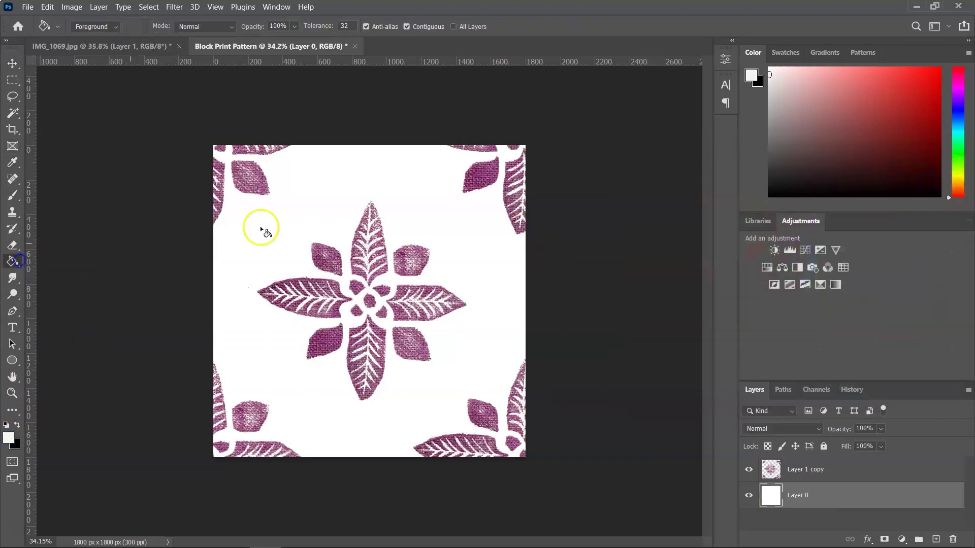
left_click(309, 197)
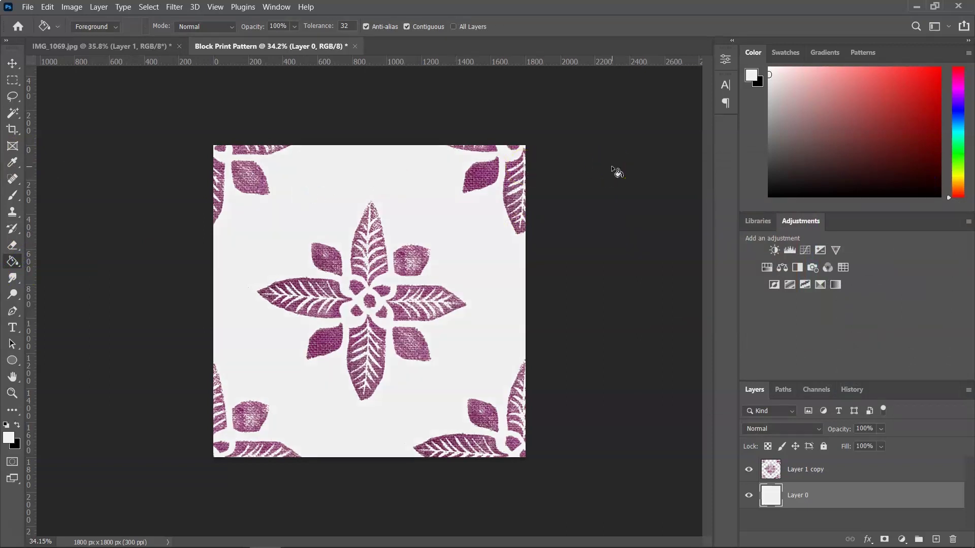
key("v")
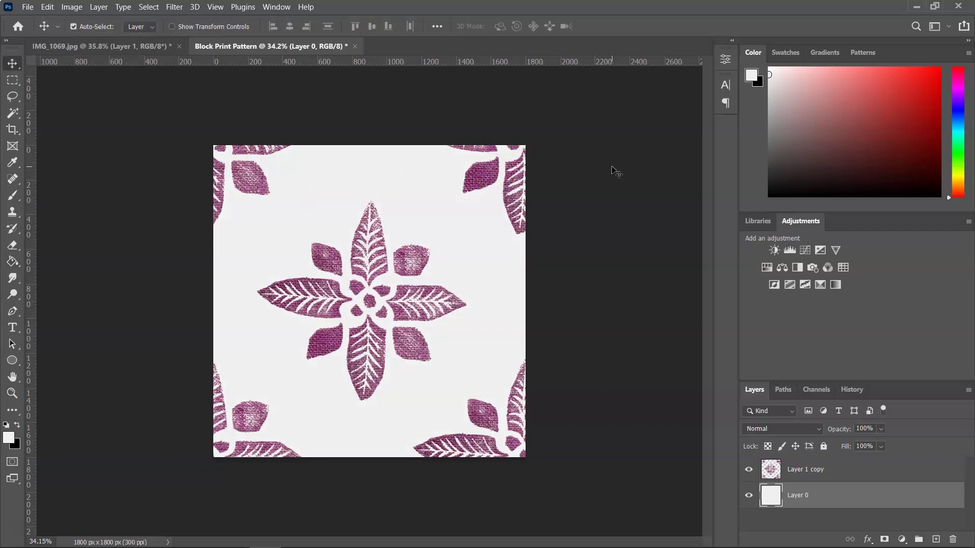
left_click(646, 145)
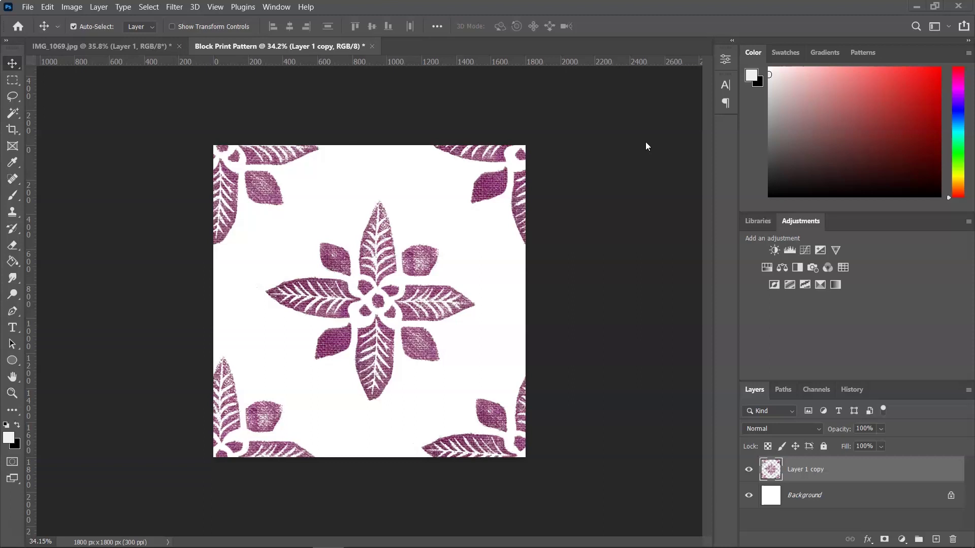
Define the tile as a pattern named 'Block Print Pattern'
left_click(51, 9)
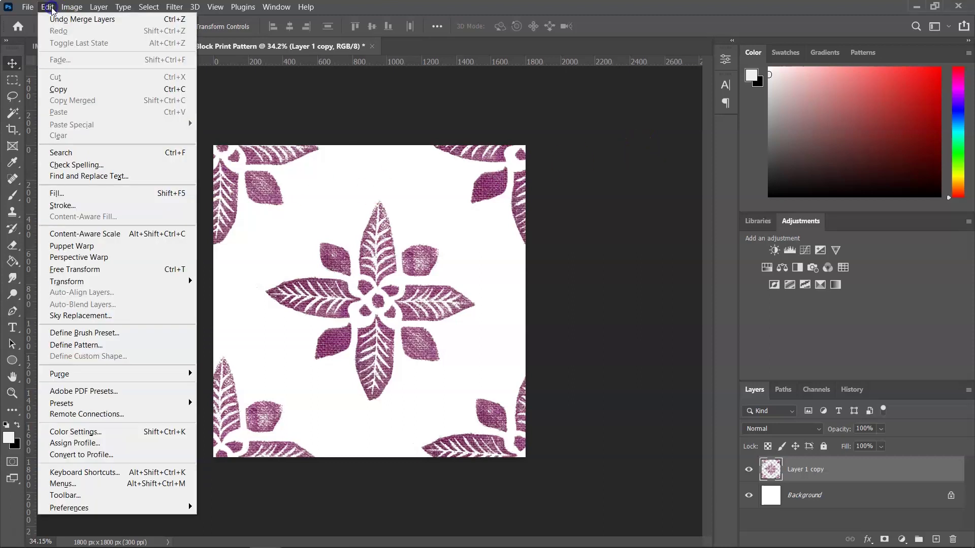
left_click(102, 345)
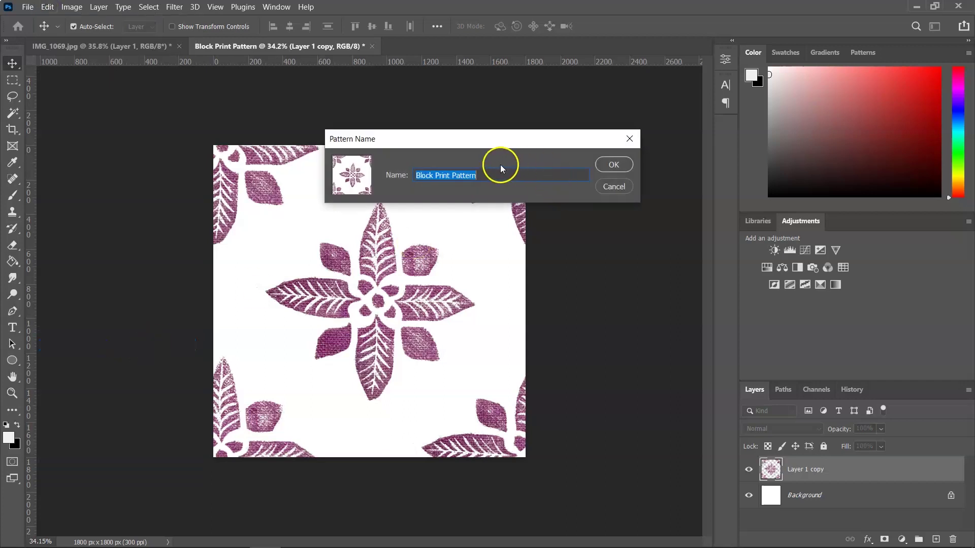
left_click(615, 166)
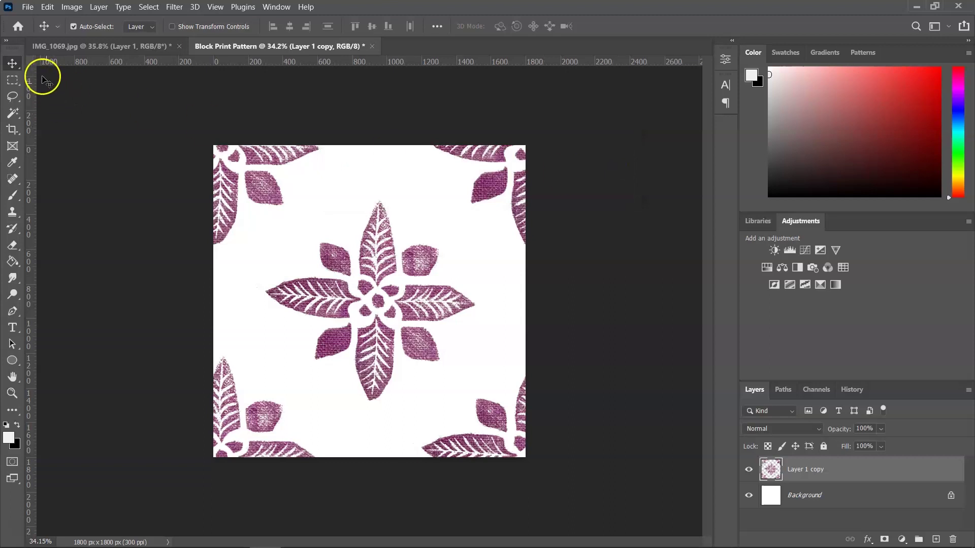
Create a new 3600 px square document and add an empty Layer 1
left_click(28, 9)
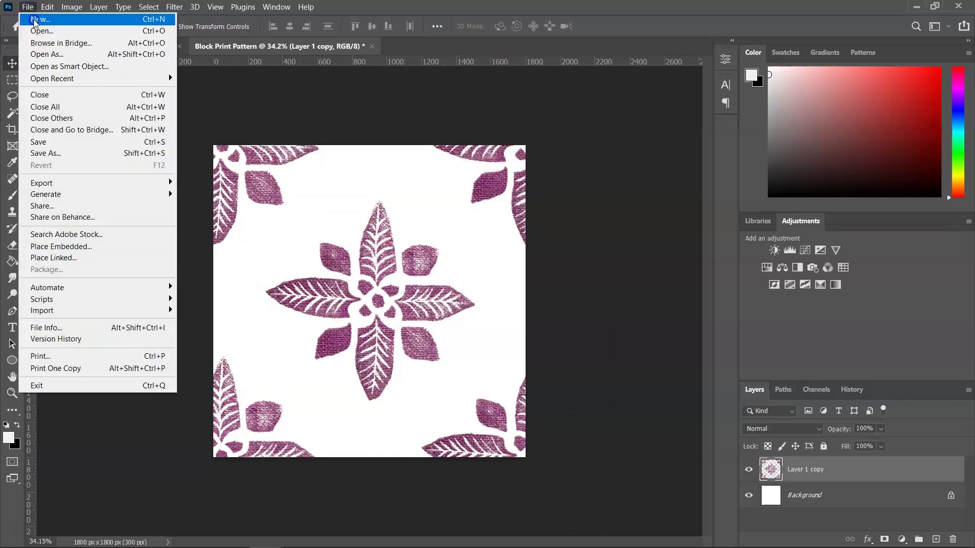
left_click(38, 19)
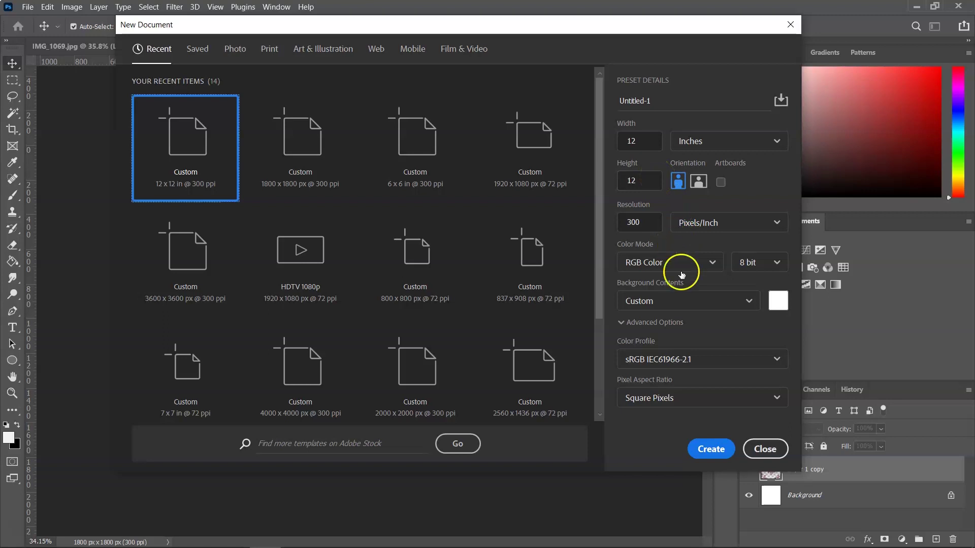
left_click(703, 455)
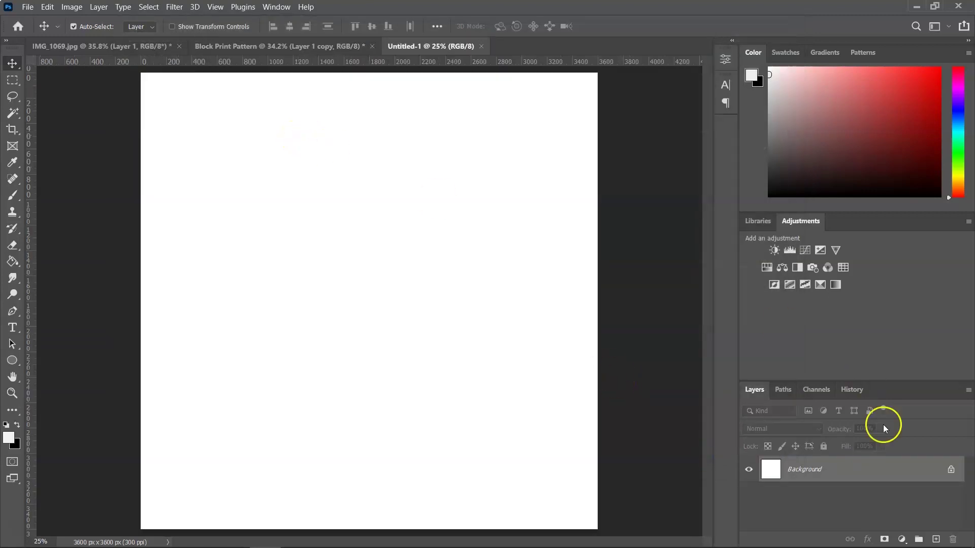
left_click(936, 539)
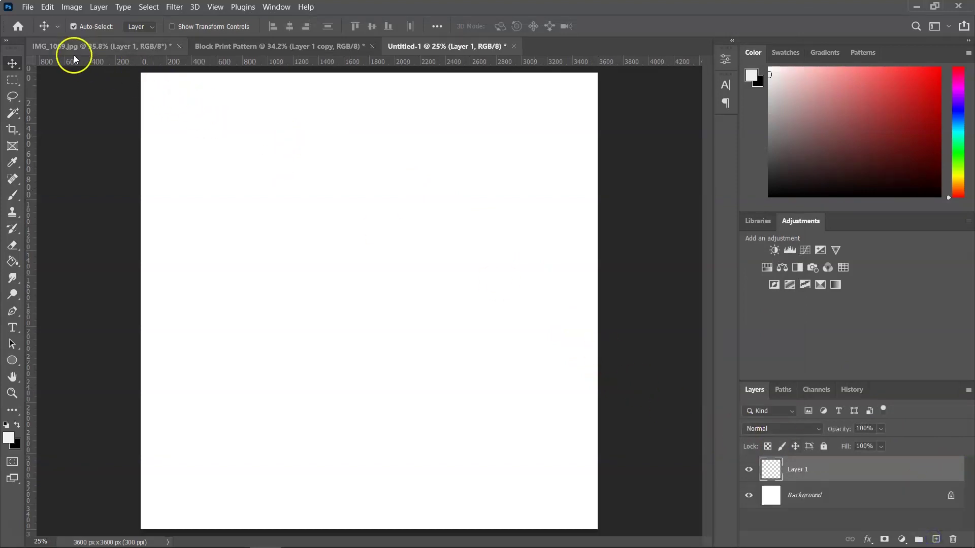
Fill Layer 1 with the Block Print Pattern, then return to the Block Print Pattern document
left_click(50, 7)
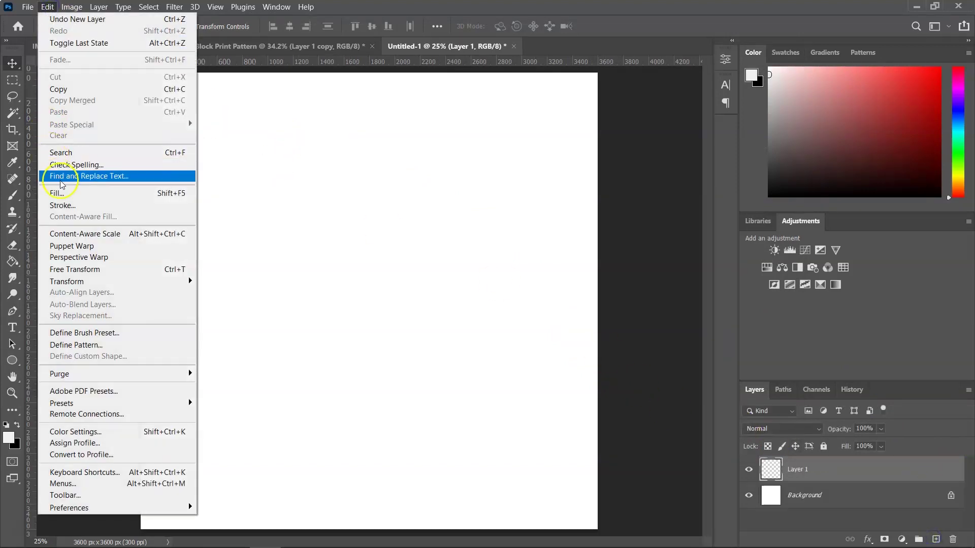
left_click(76, 197)
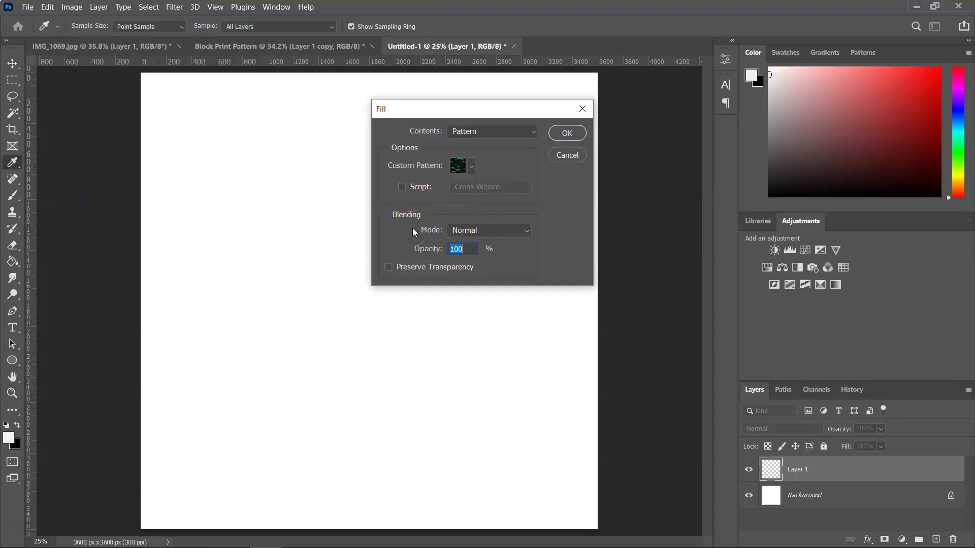
left_click(471, 167)
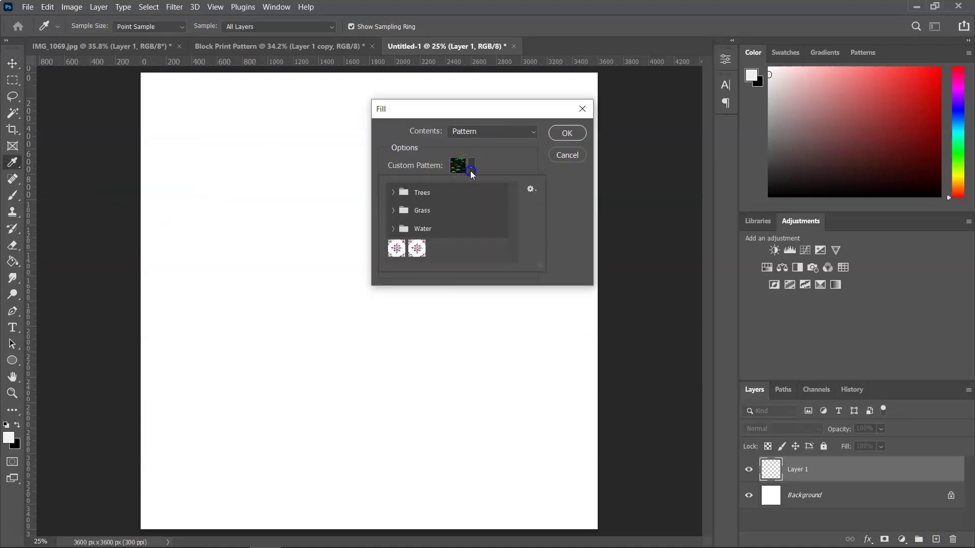
left_click(418, 248)
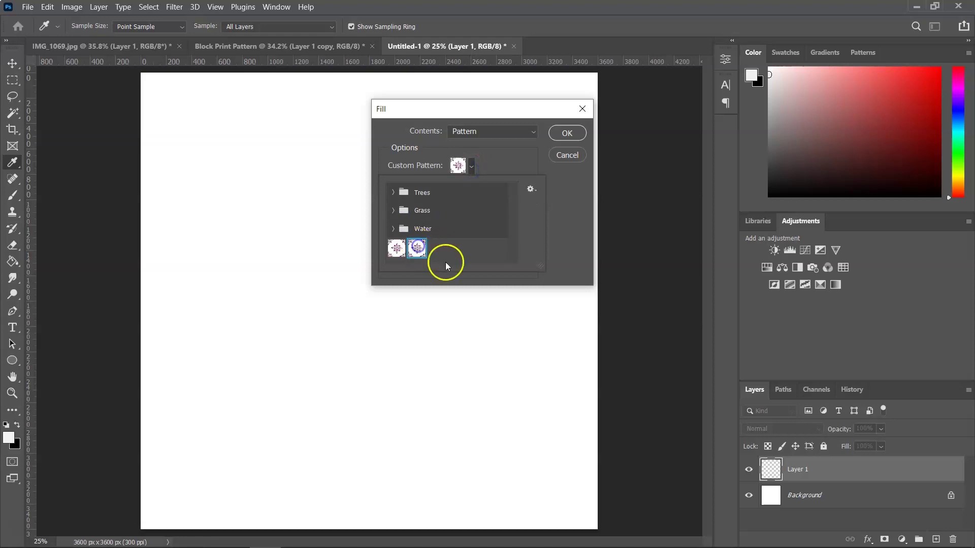
left_click(573, 136)
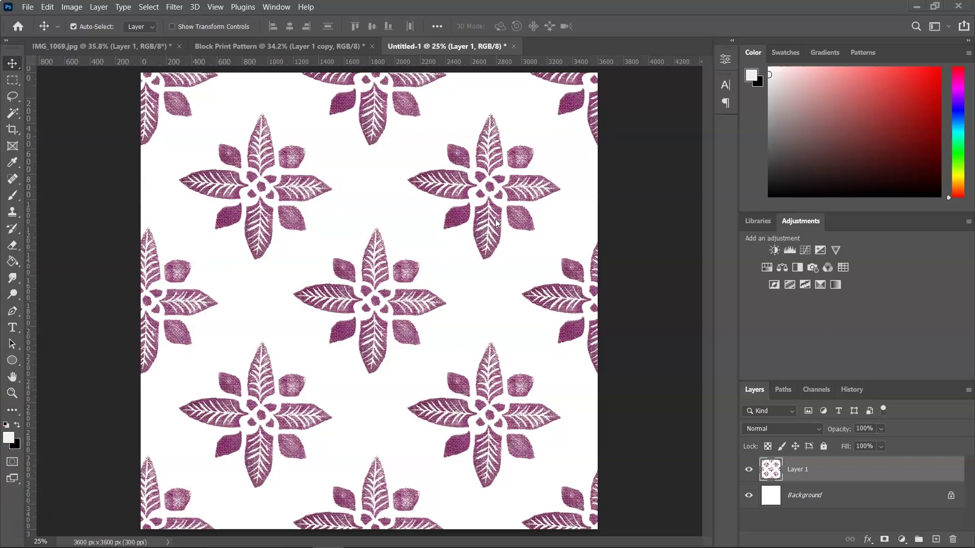
left_click(255, 46)
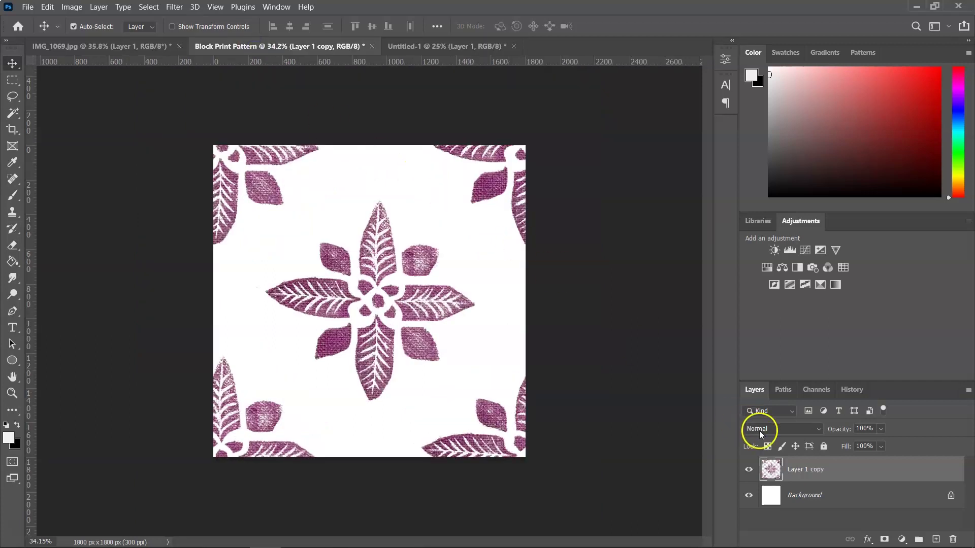
Duplicate Layer 1 copy, hide the original, and apply default Black & White to Layer 1 copy 2
left_click_drag(909, 474, 934, 536)
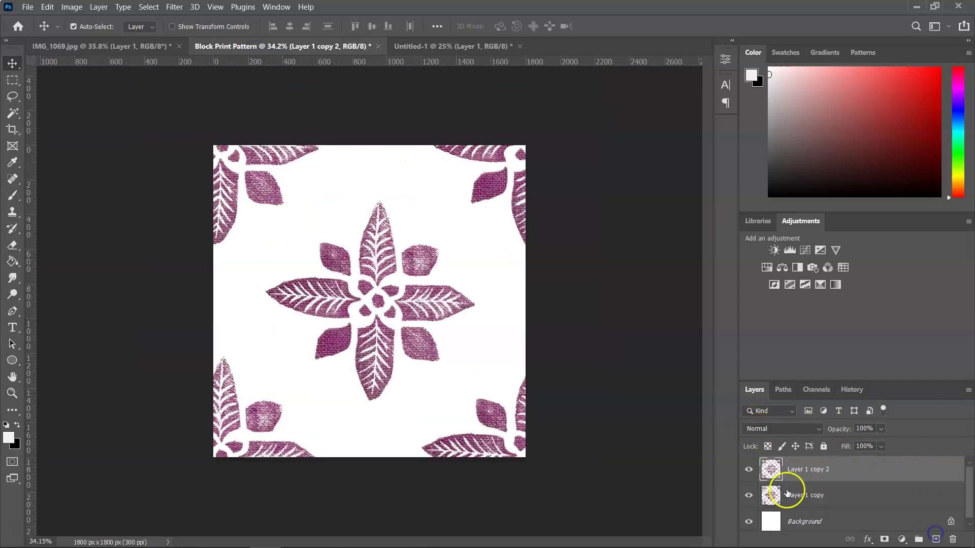
left_click(750, 496)
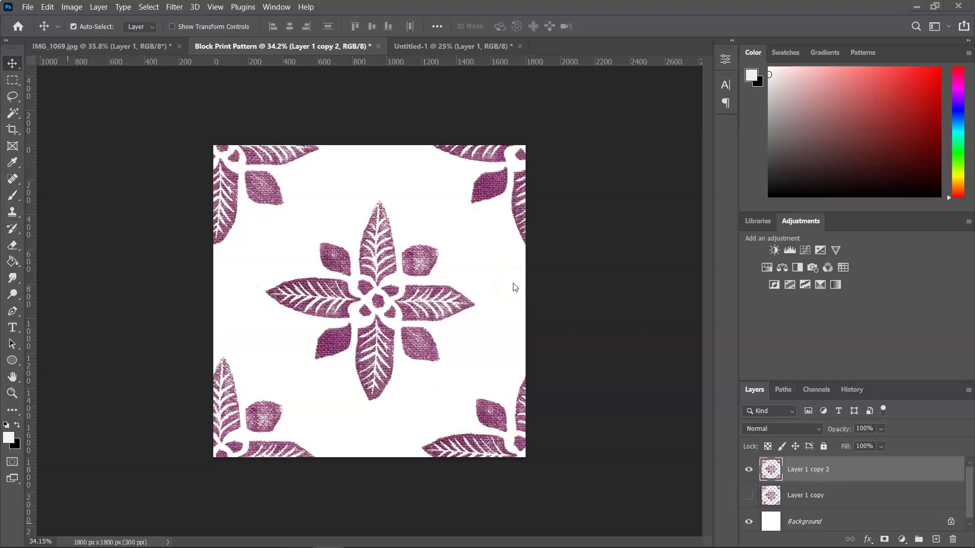
left_click(72, 7)
mouse_move(92, 38)
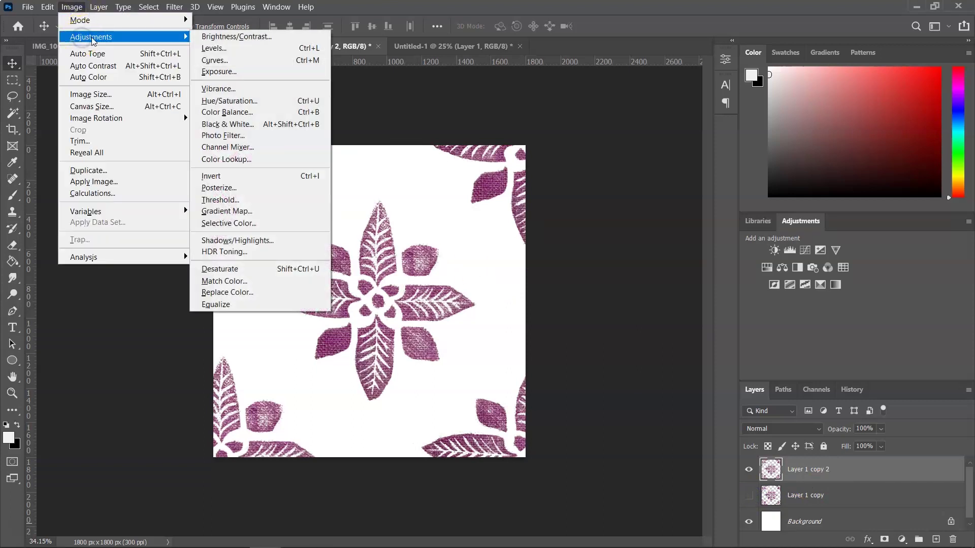
left_click(265, 126)
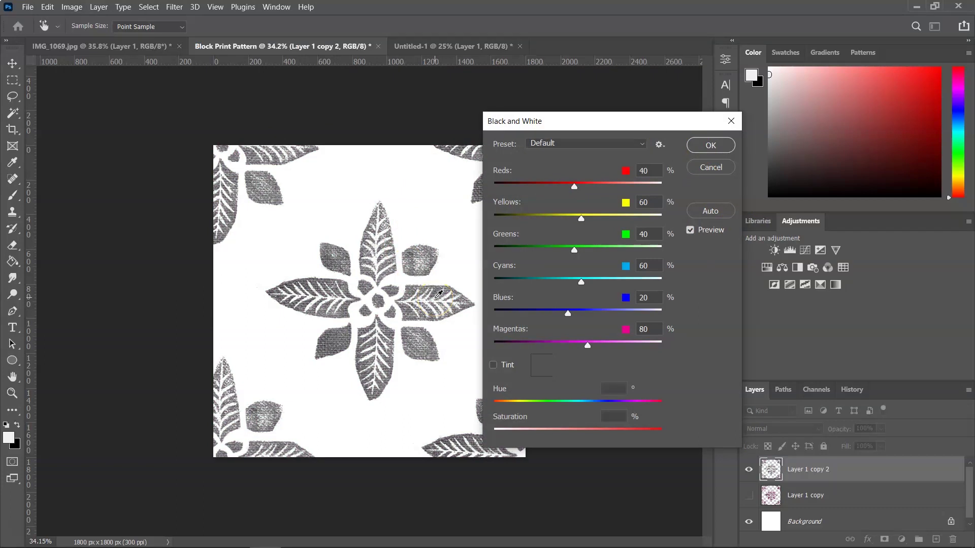
left_click(710, 146)
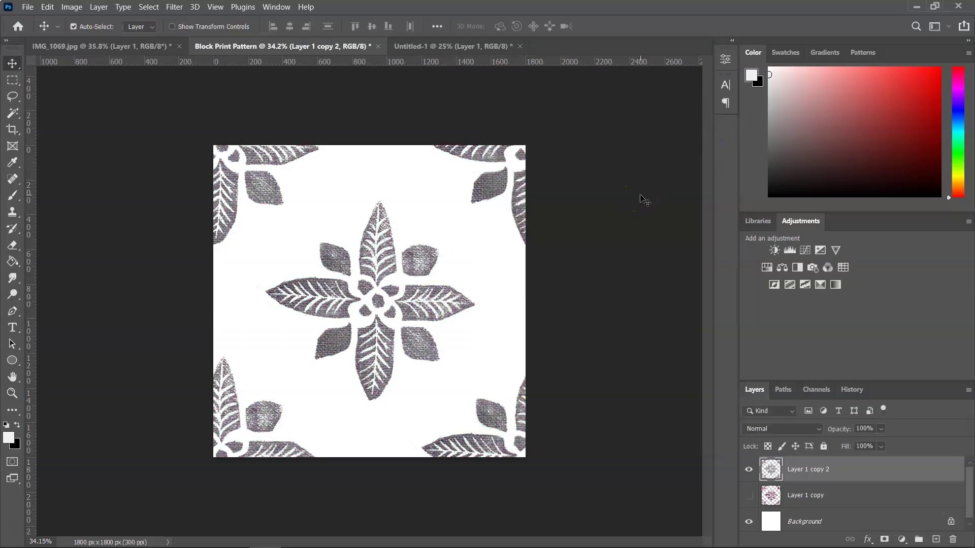
Add a Solid Color fill layer in muted blue 5996b6 above the grey tile
left_click(901, 540)
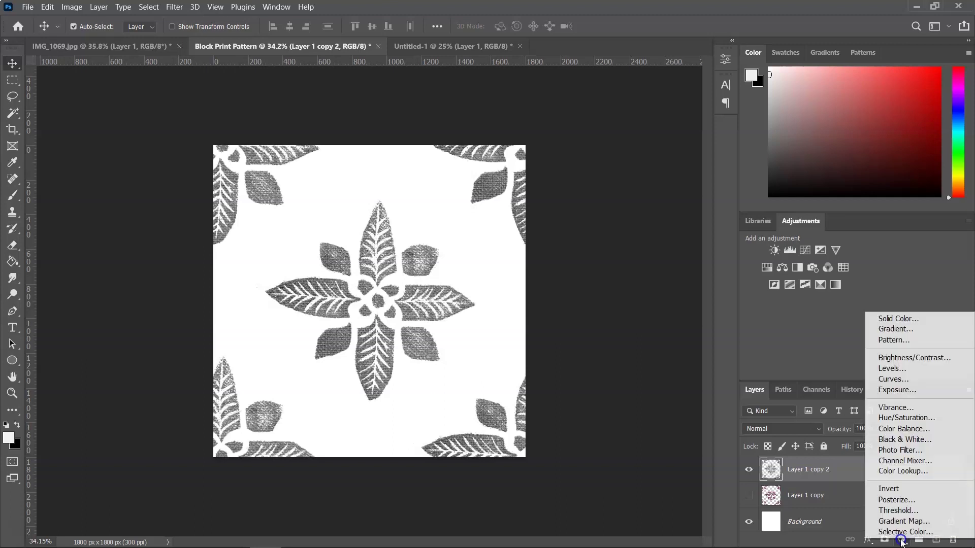
left_click(890, 317)
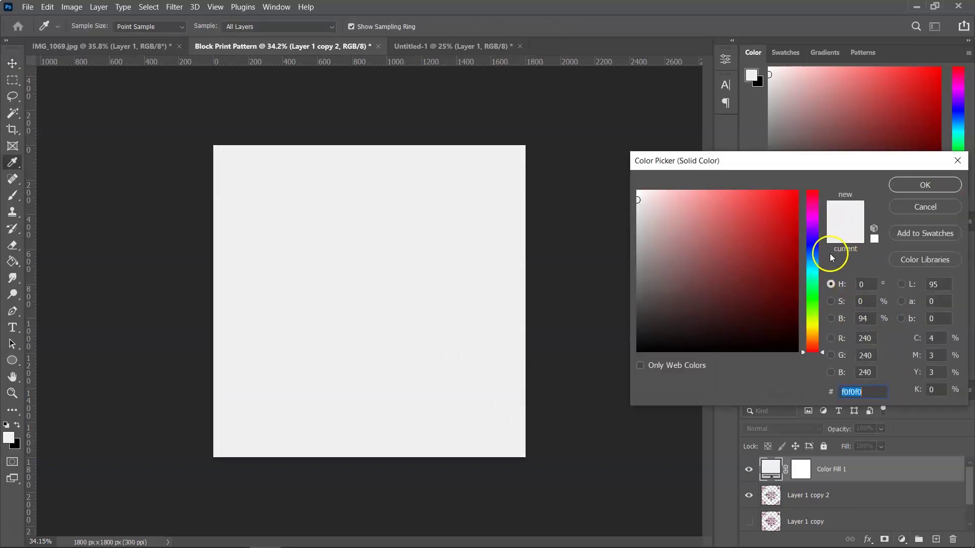
left_click(814, 263)
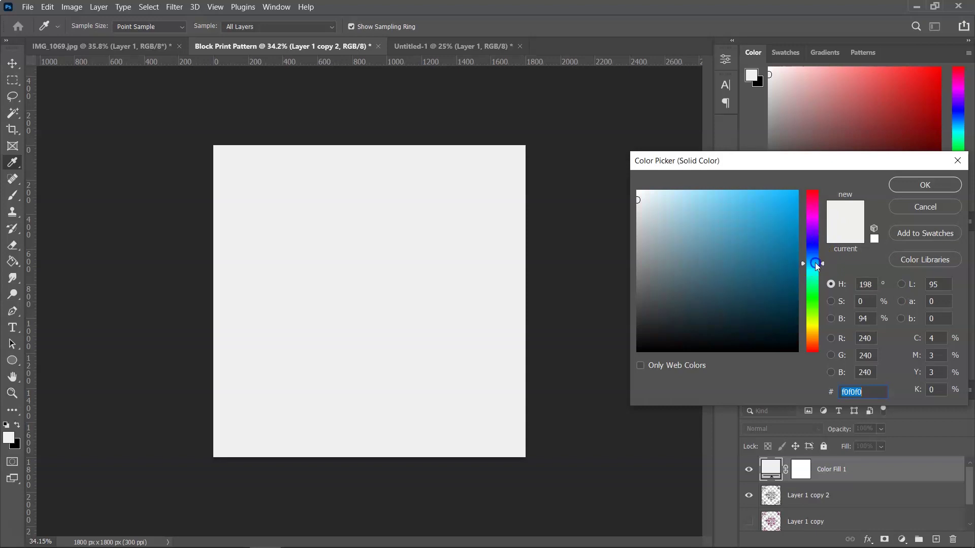
mouse_move(733, 235)
left_mouse_down()
mouse_move(714, 235)
mouse_move(742, 224)
mouse_move(717, 247)
left_mouse_up()
left_click(924, 185)
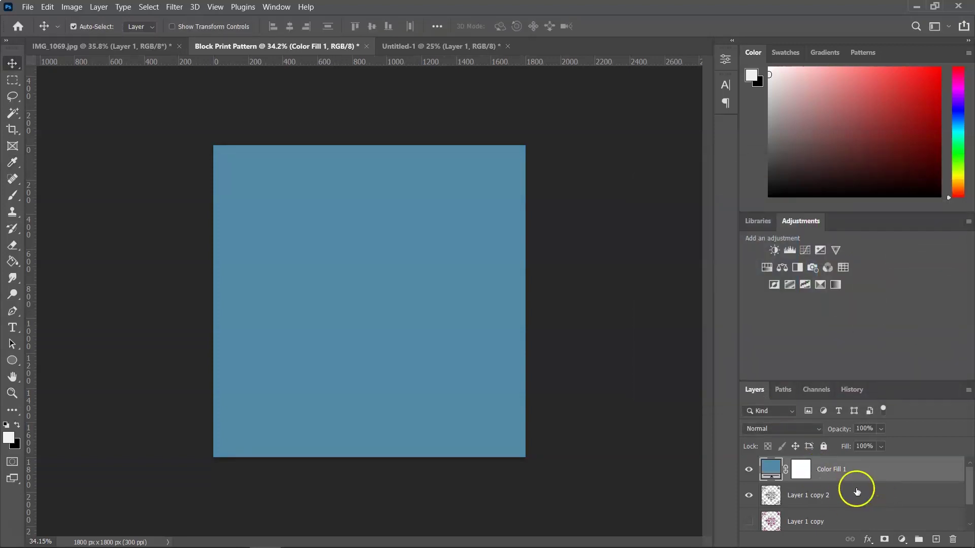
Set Color Fill 1's blend mode to Soft Light after previewing Hard Light
left_click(782, 428)
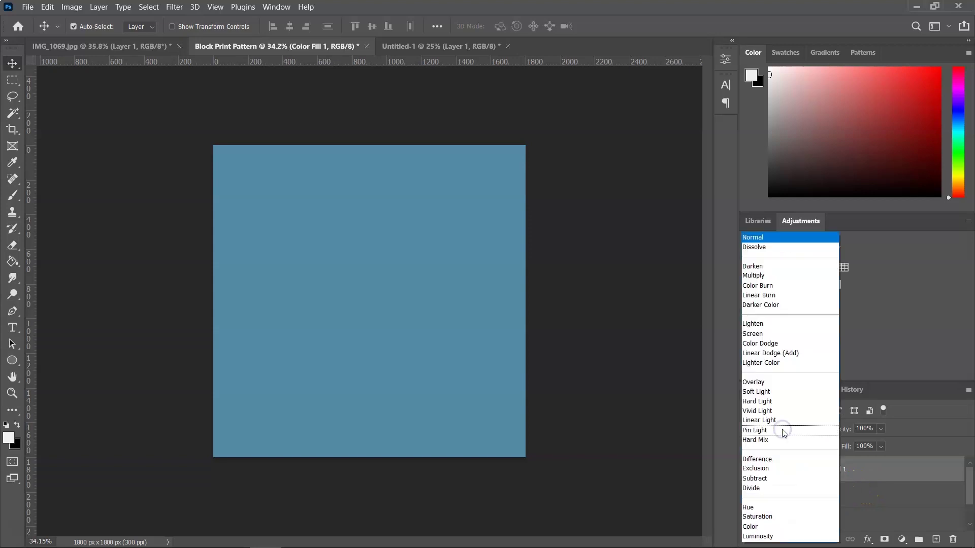
key("Escape")
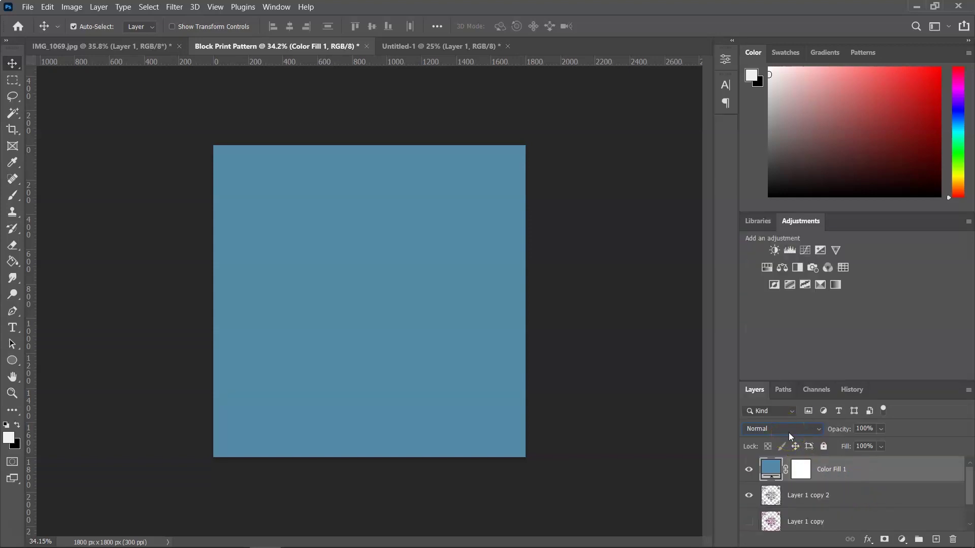
left_click(789, 432)
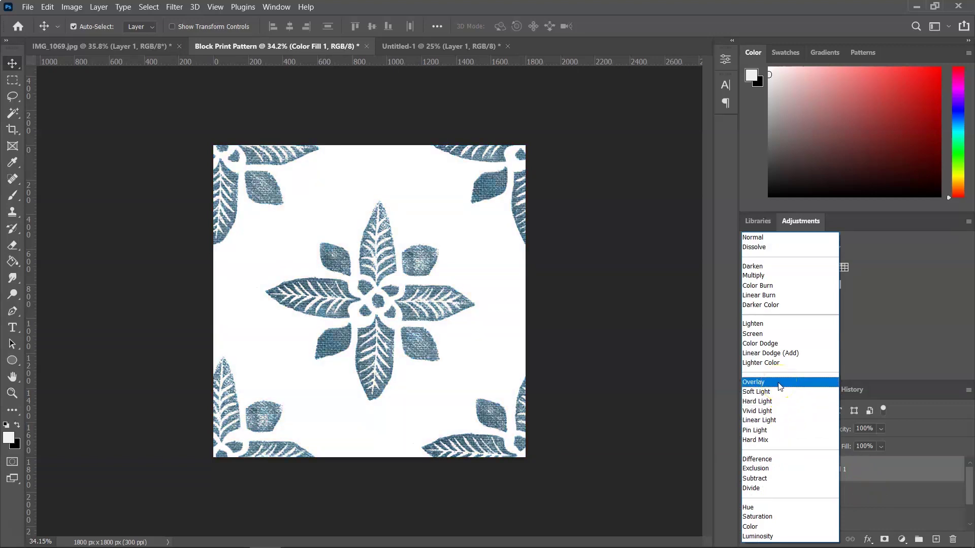
left_click(778, 396)
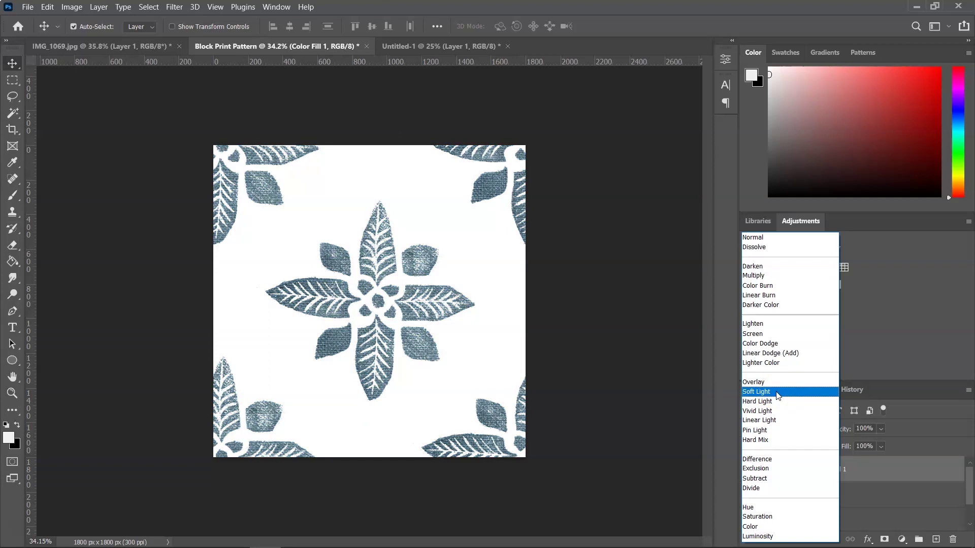
left_click(777, 401)
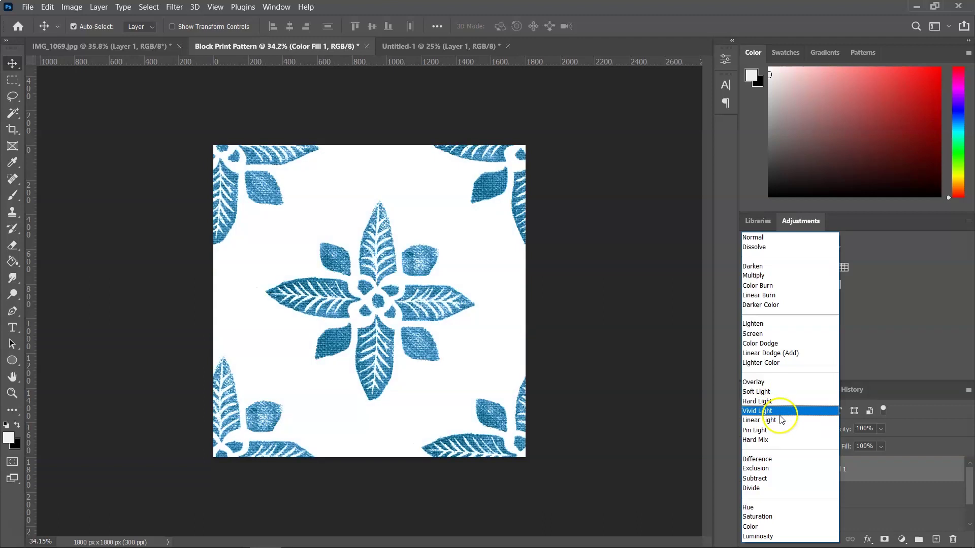
left_click(767, 392)
Clip Color Fill 1 to the grey tile layer Layer 1 copy 2
left_click(770, 472)
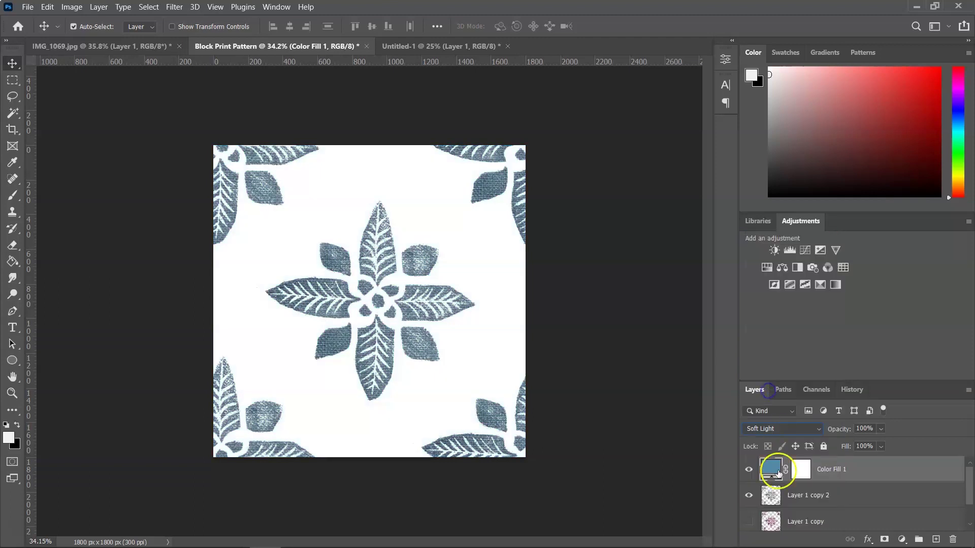
right_click(771, 473)
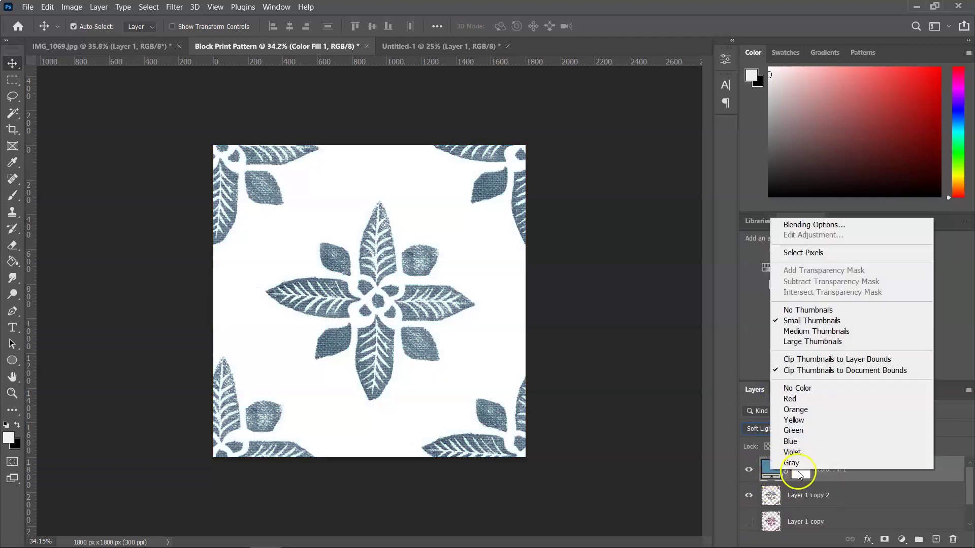
right_click(847, 480)
right_click(846, 477)
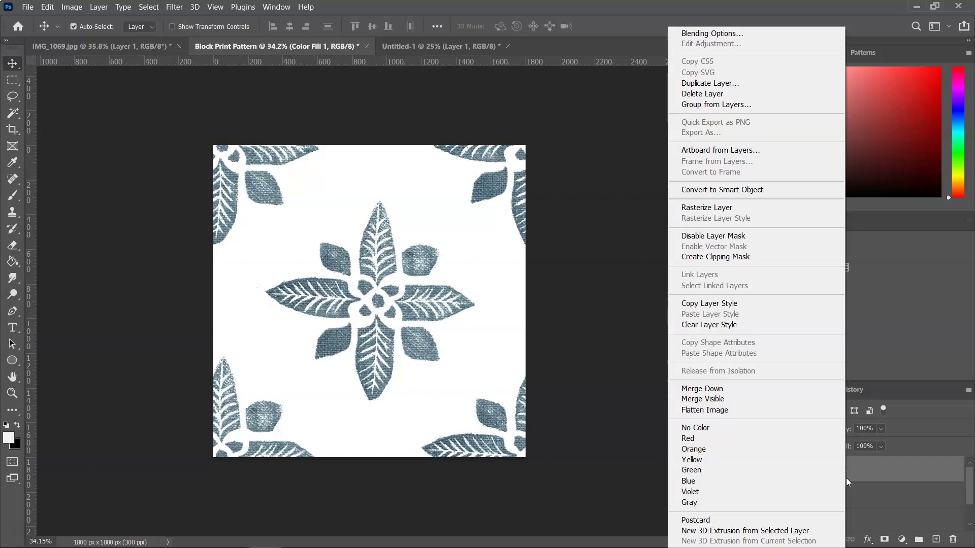
left_click(733, 257)
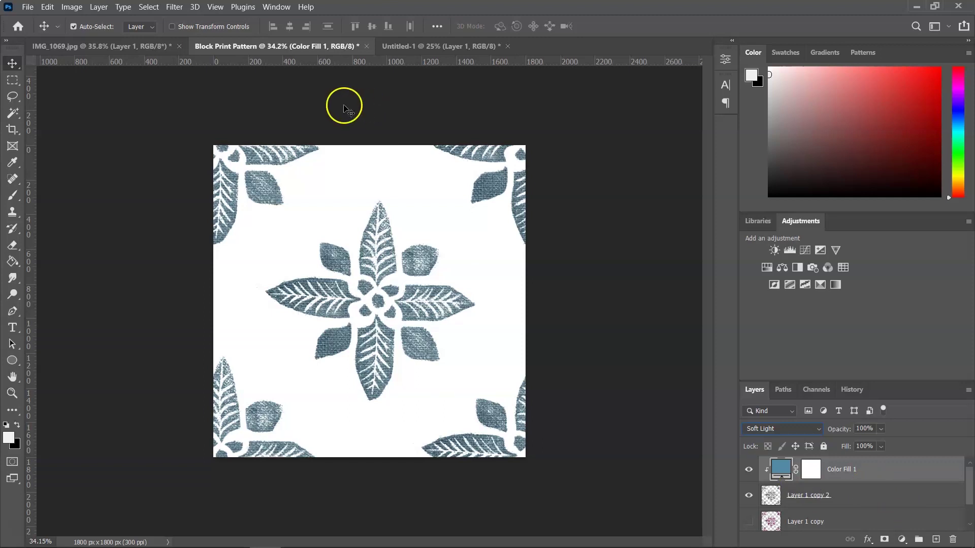
Define the blue tile as pattern 'Block Print Pattern 2' and switch to Untitled-1
left_click(46, 8)
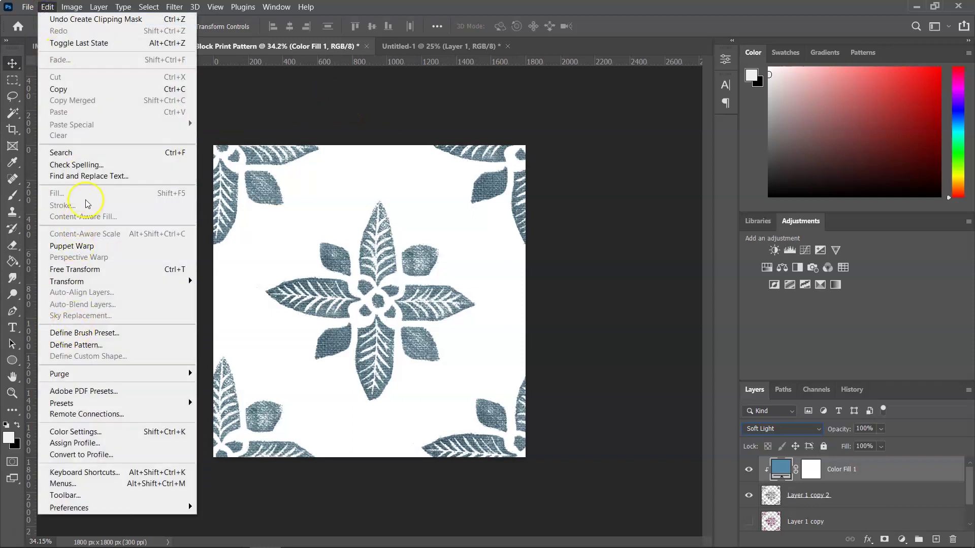
left_click(76, 345)
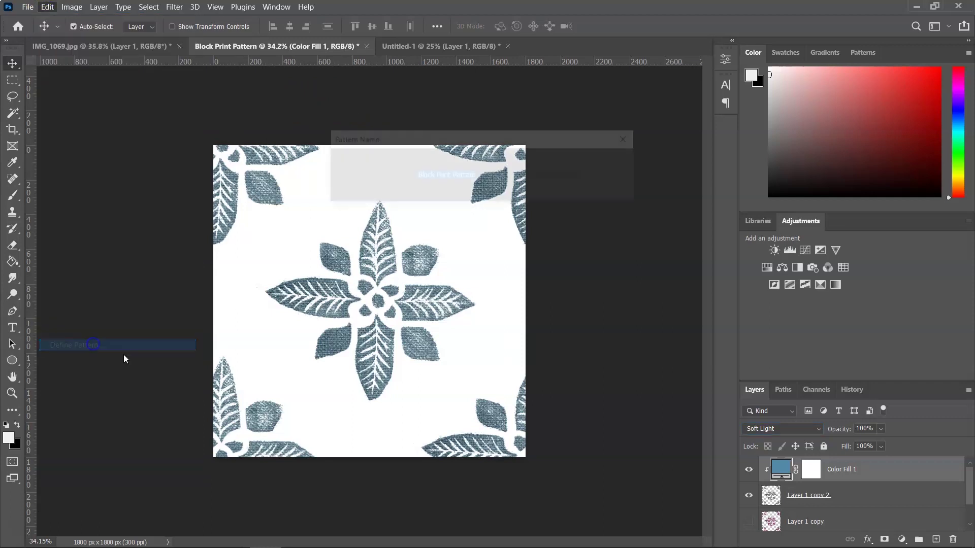
left_click(488, 177)
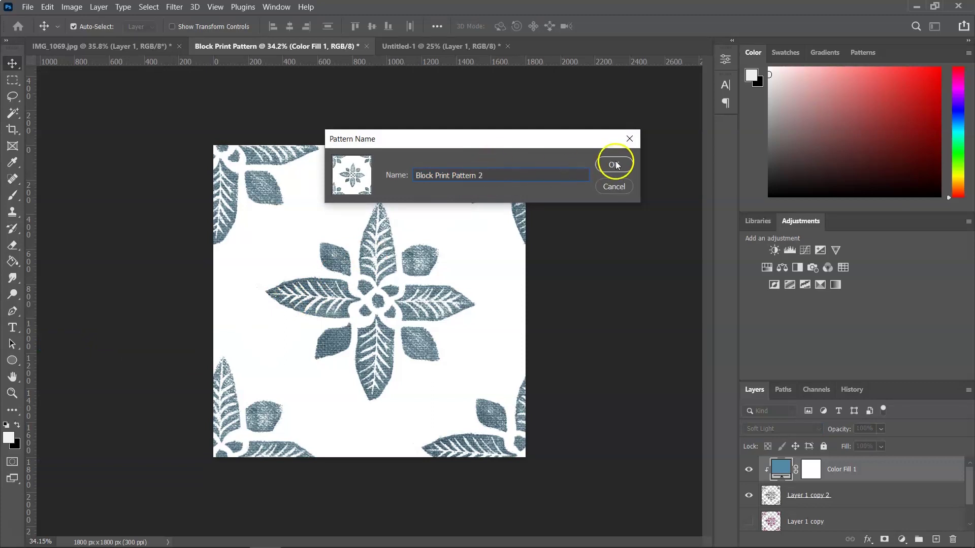
left_click(613, 164)
left_click(402, 47)
Add Layer 2, hide Layer 1, and fill Layer 2 with the third pattern, the blue block-print flower tile
left_click(934, 539)
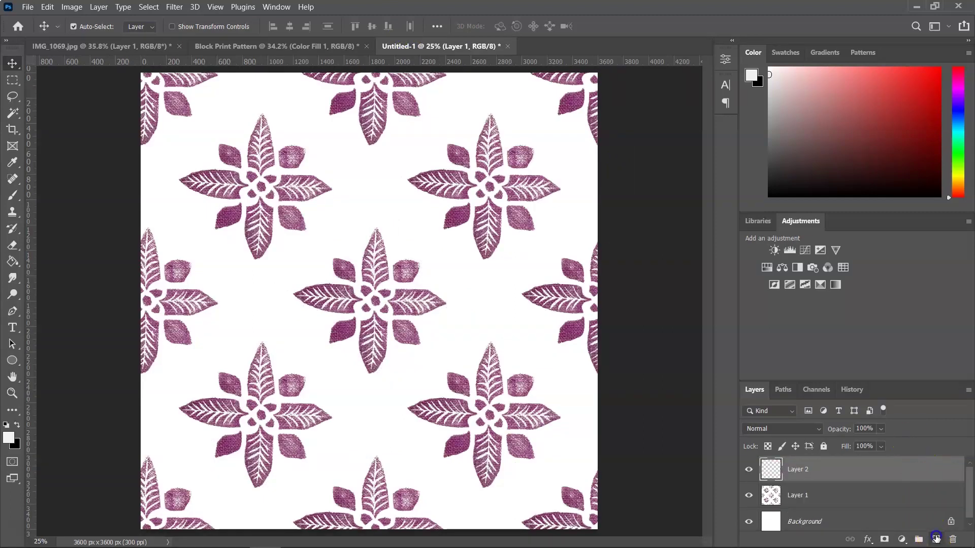
left_click(748, 495)
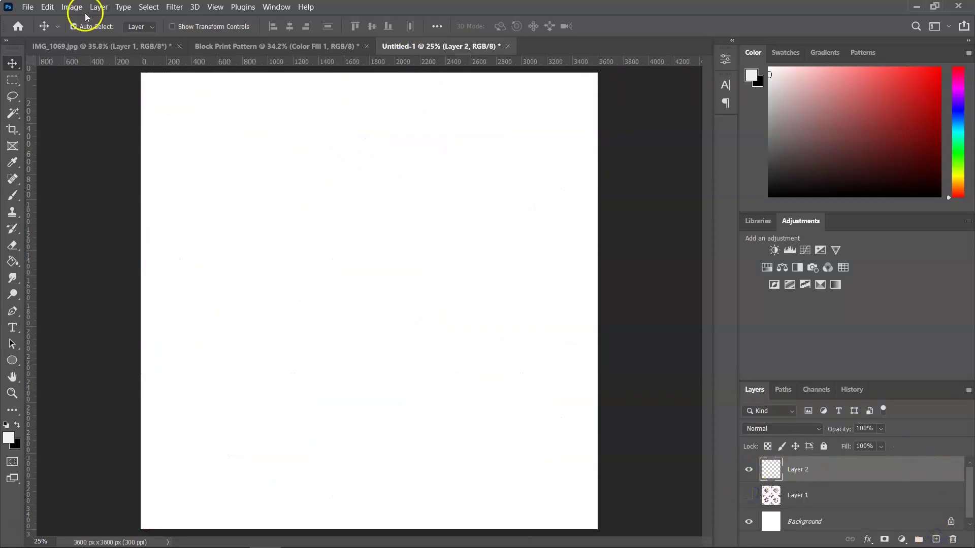
left_click(47, 8)
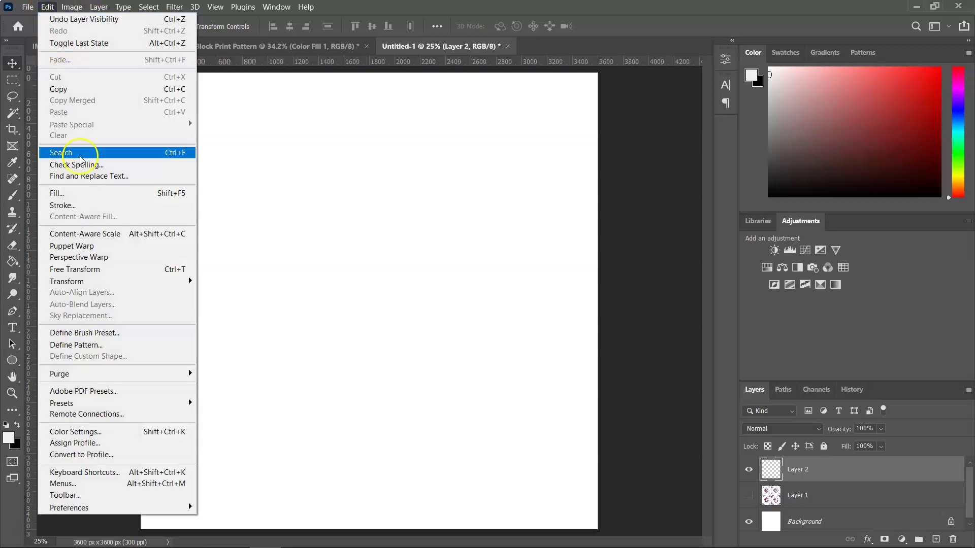
left_click(97, 192)
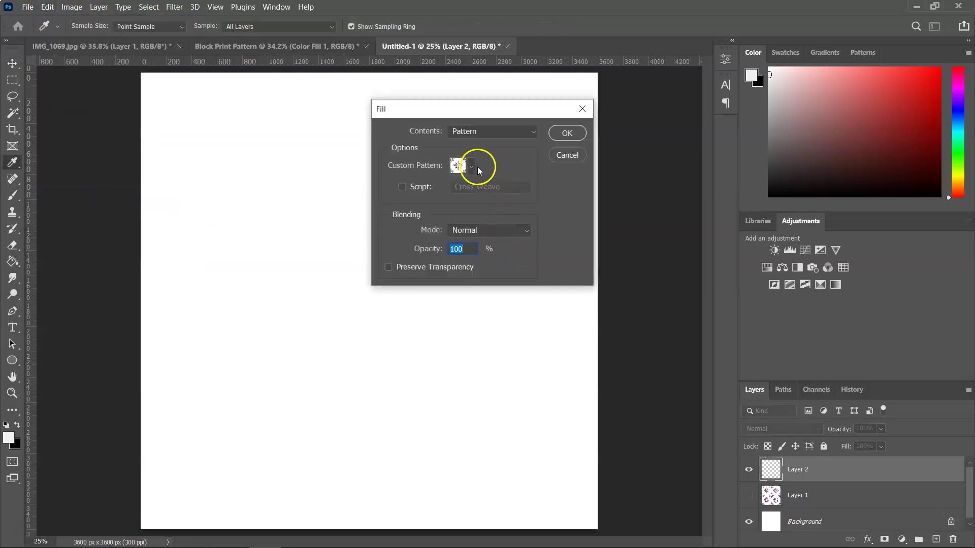
left_click(470, 166)
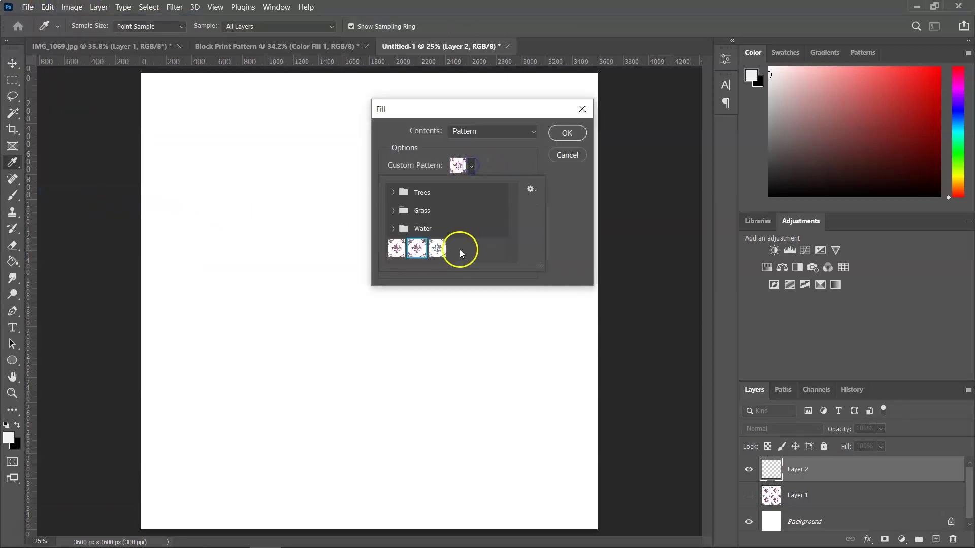
left_click(437, 249)
left_click(577, 132)
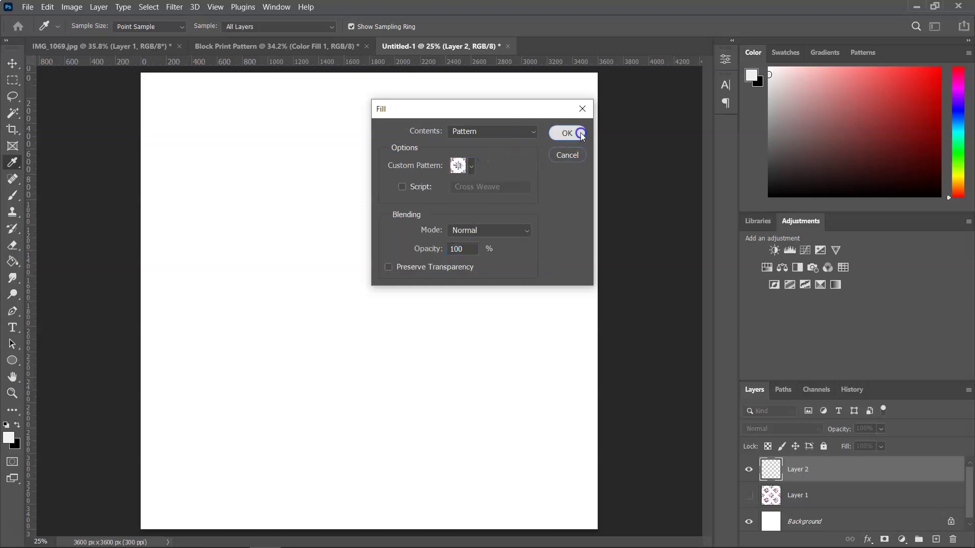
left_click(579, 133)
key("v")
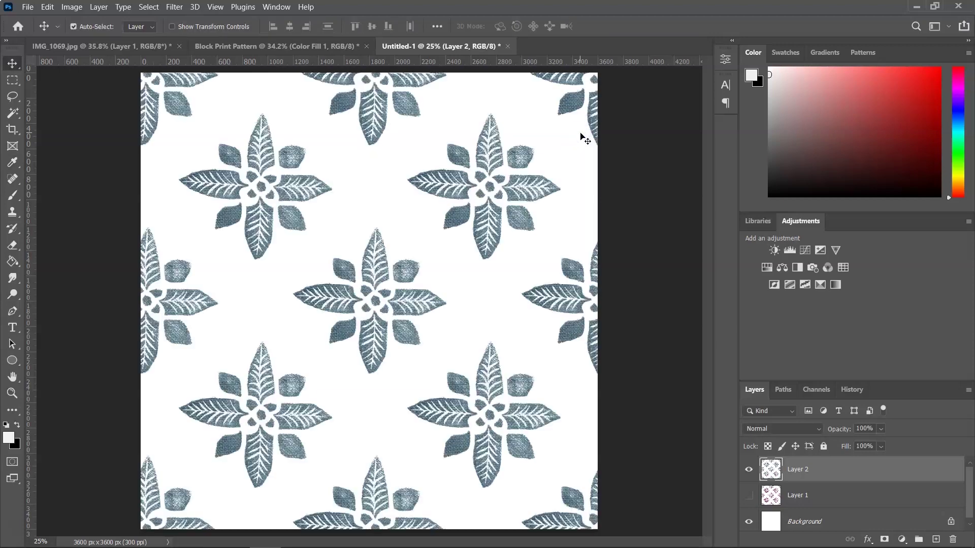